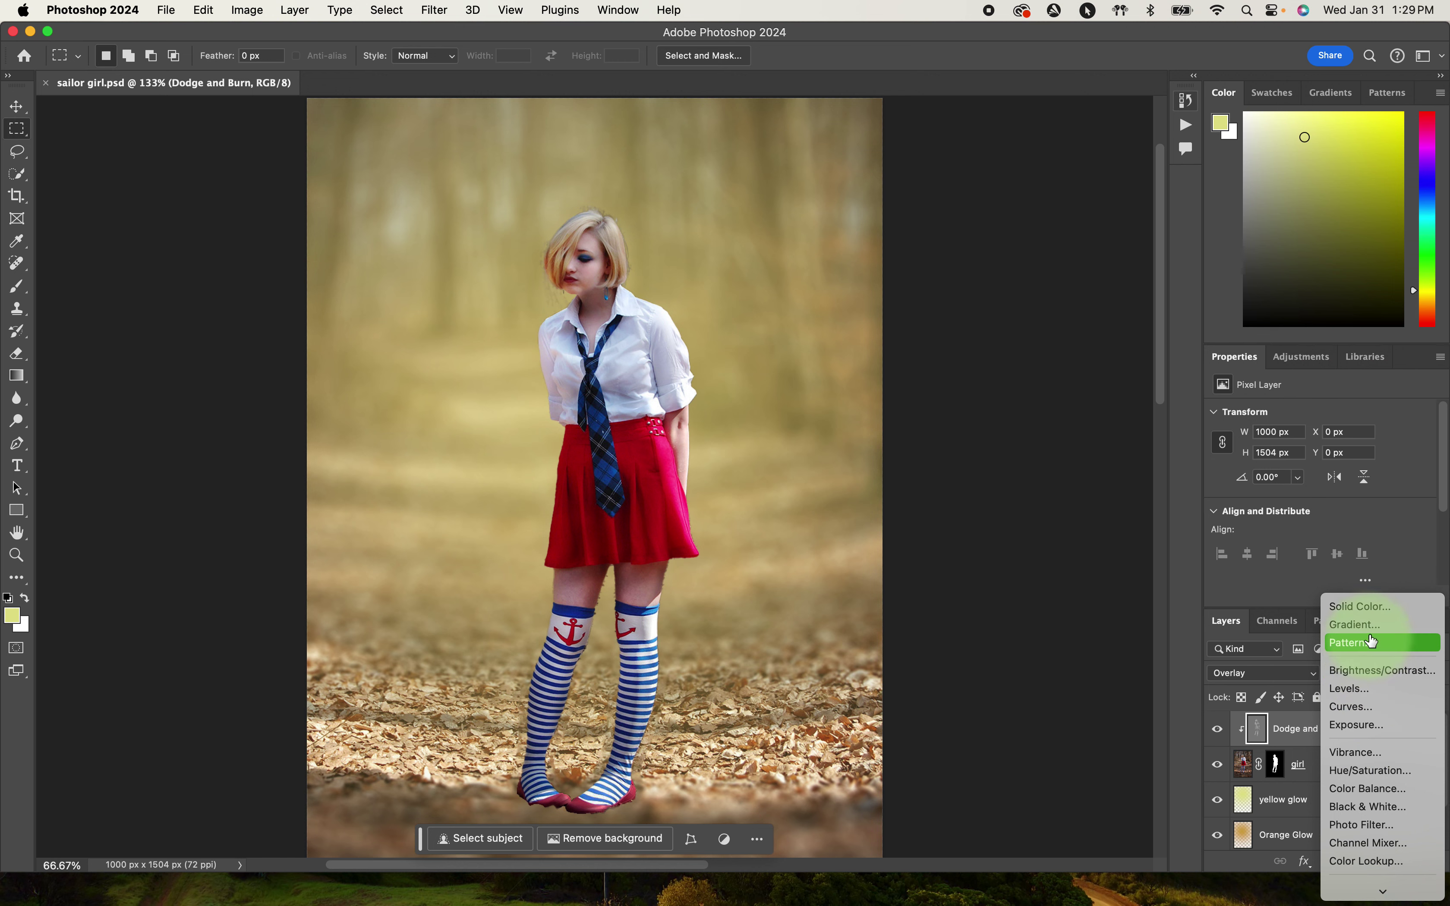
Add a Solid Color fill layer in black (000000) above the Dodge and Burn layer.
{"action": "left_click", "coordinate": [1367, 613]}
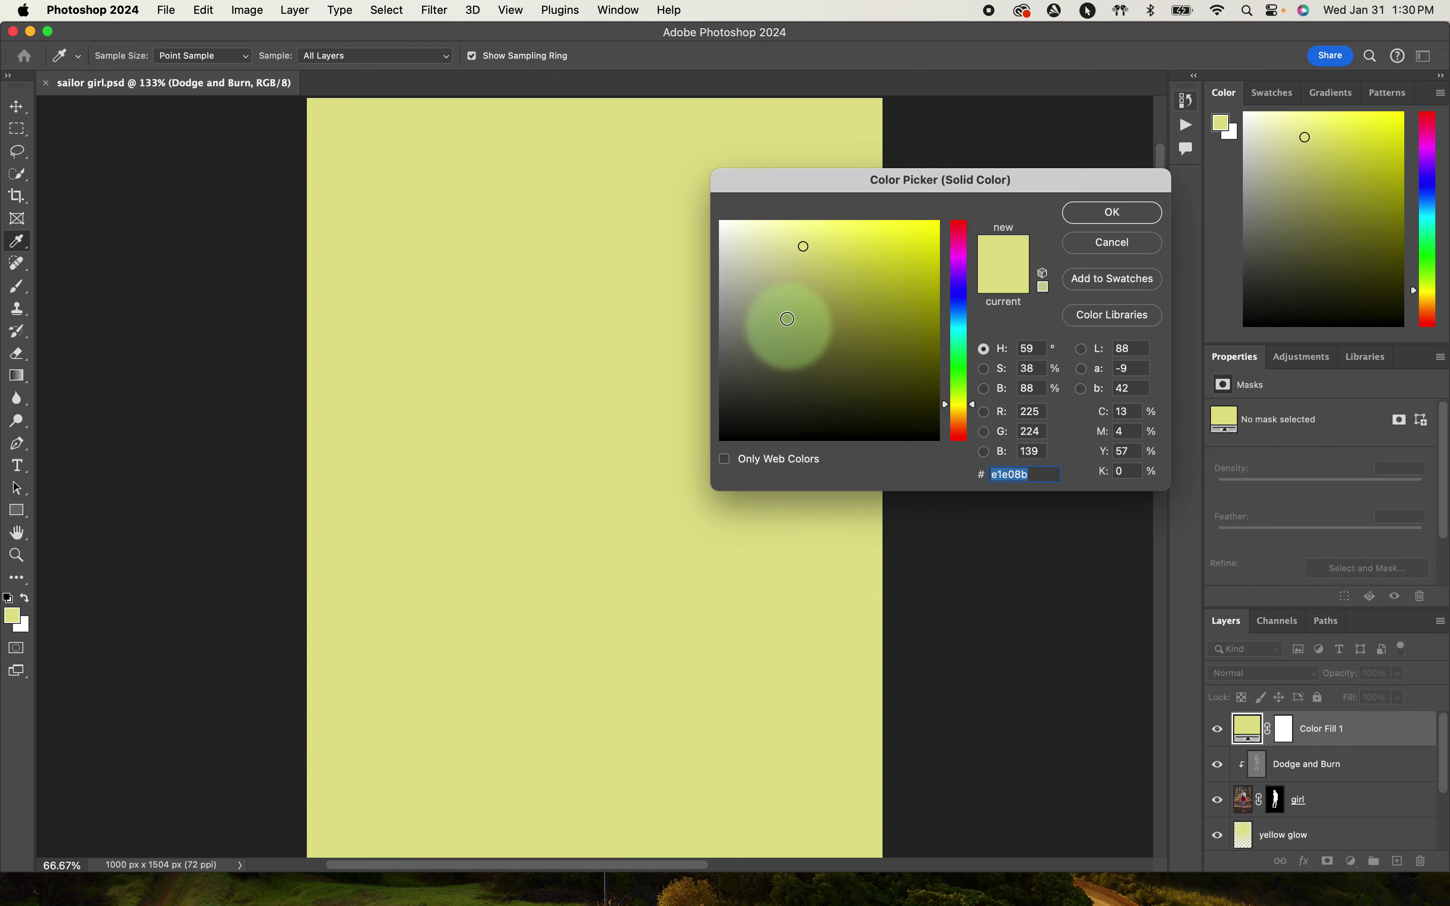
{"action": "mouse_move", "coordinate": [880, 397]}
{"action": "left_mouse_down"}
{"action": "mouse_move", "coordinate": [990, 482]}
{"action": "mouse_move", "coordinate": [1047, 487]}
{"action": "left_mouse_up"}
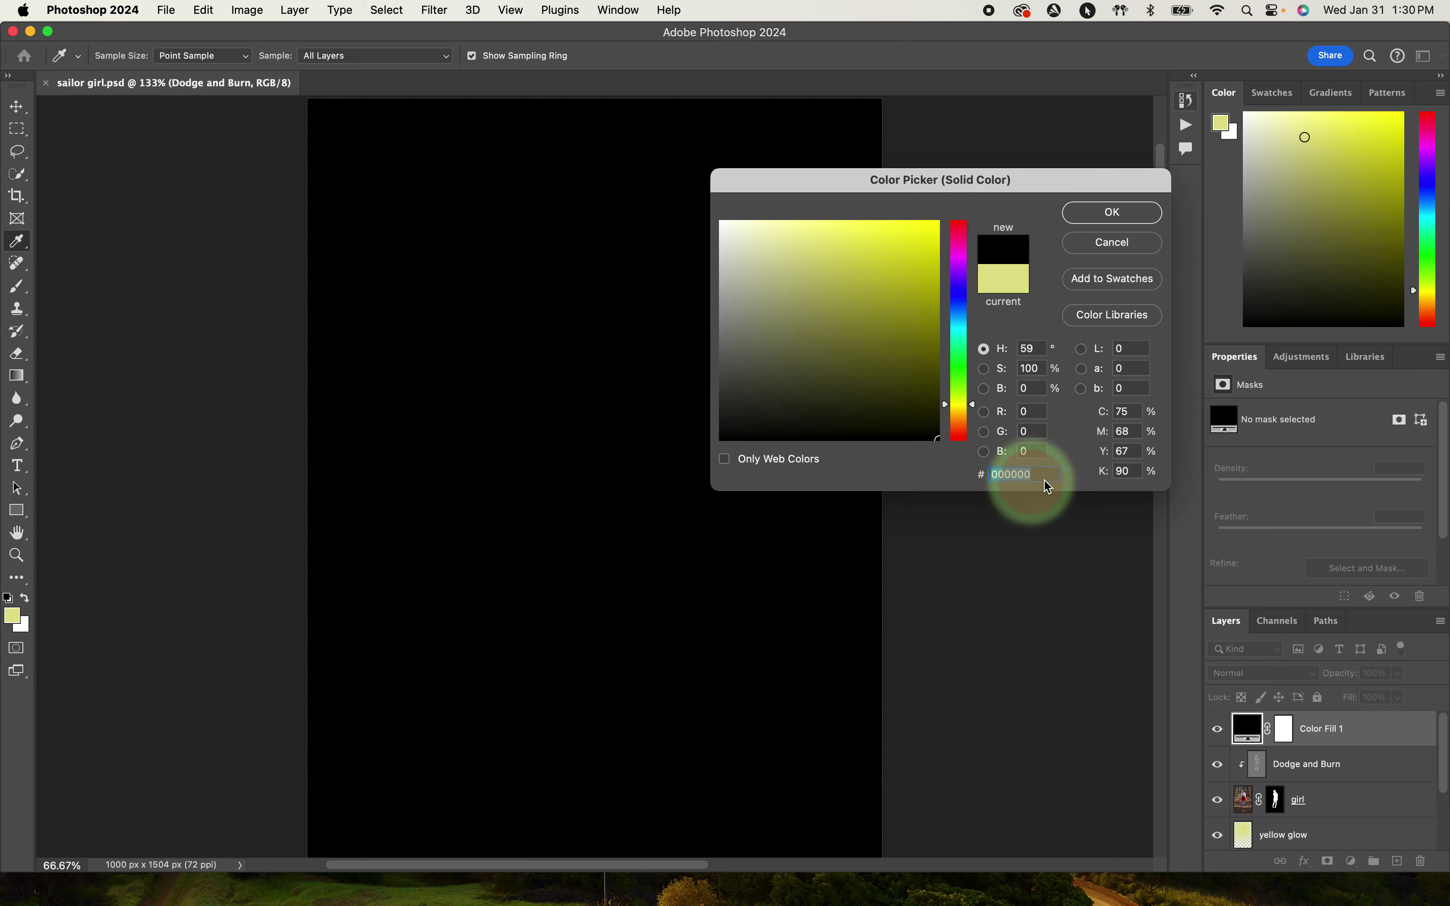
{"action": "left_click", "coordinate": [1112, 213]}
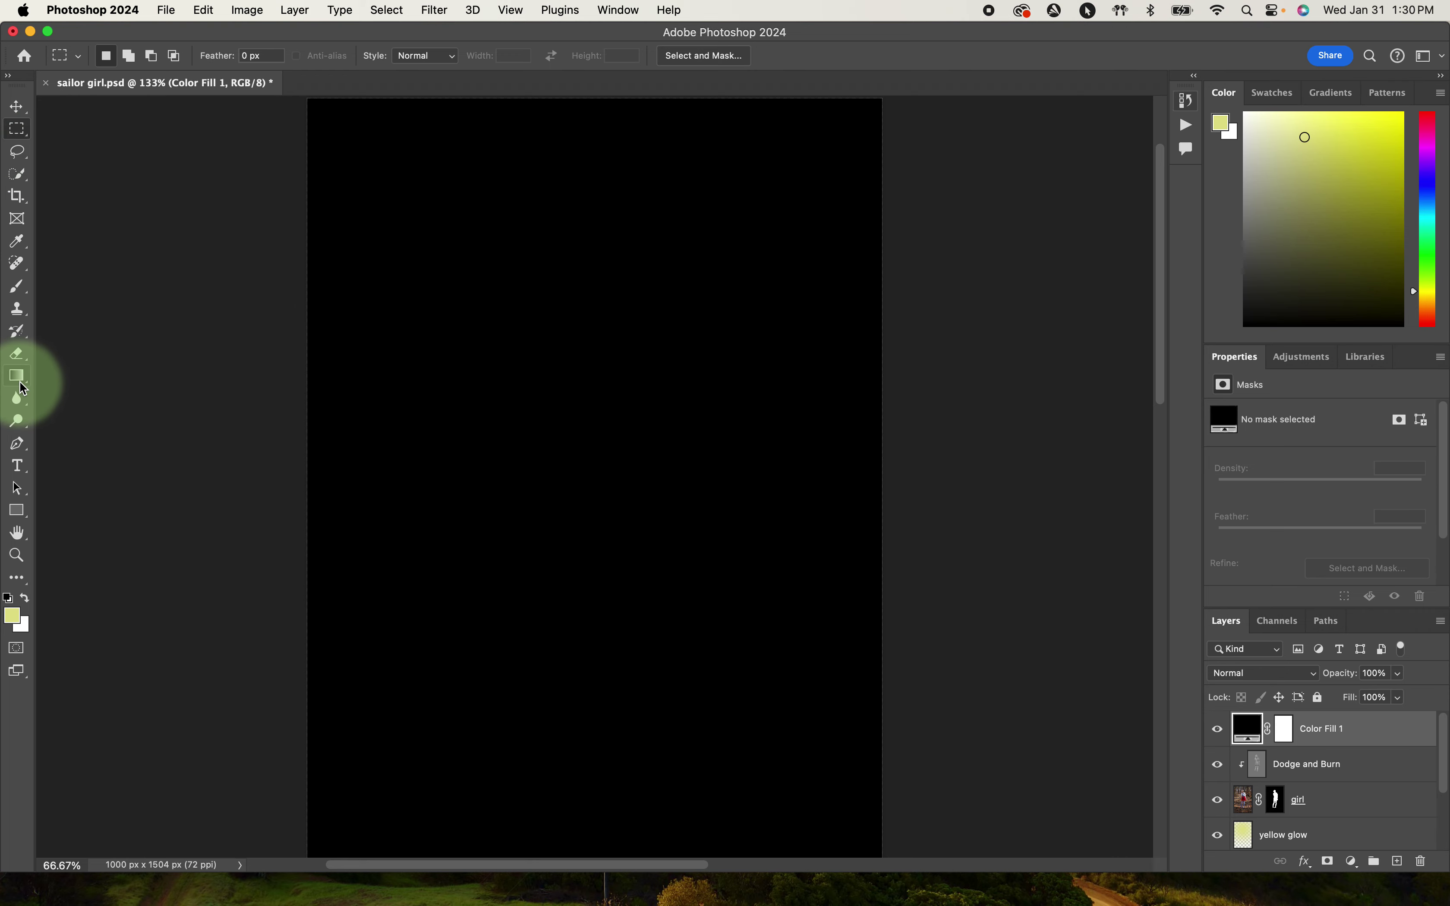
Target the Color Fill 1 layer mask with the Brush tool, using black as the foreground color.
{"action": "left_click", "coordinate": [15, 290]}
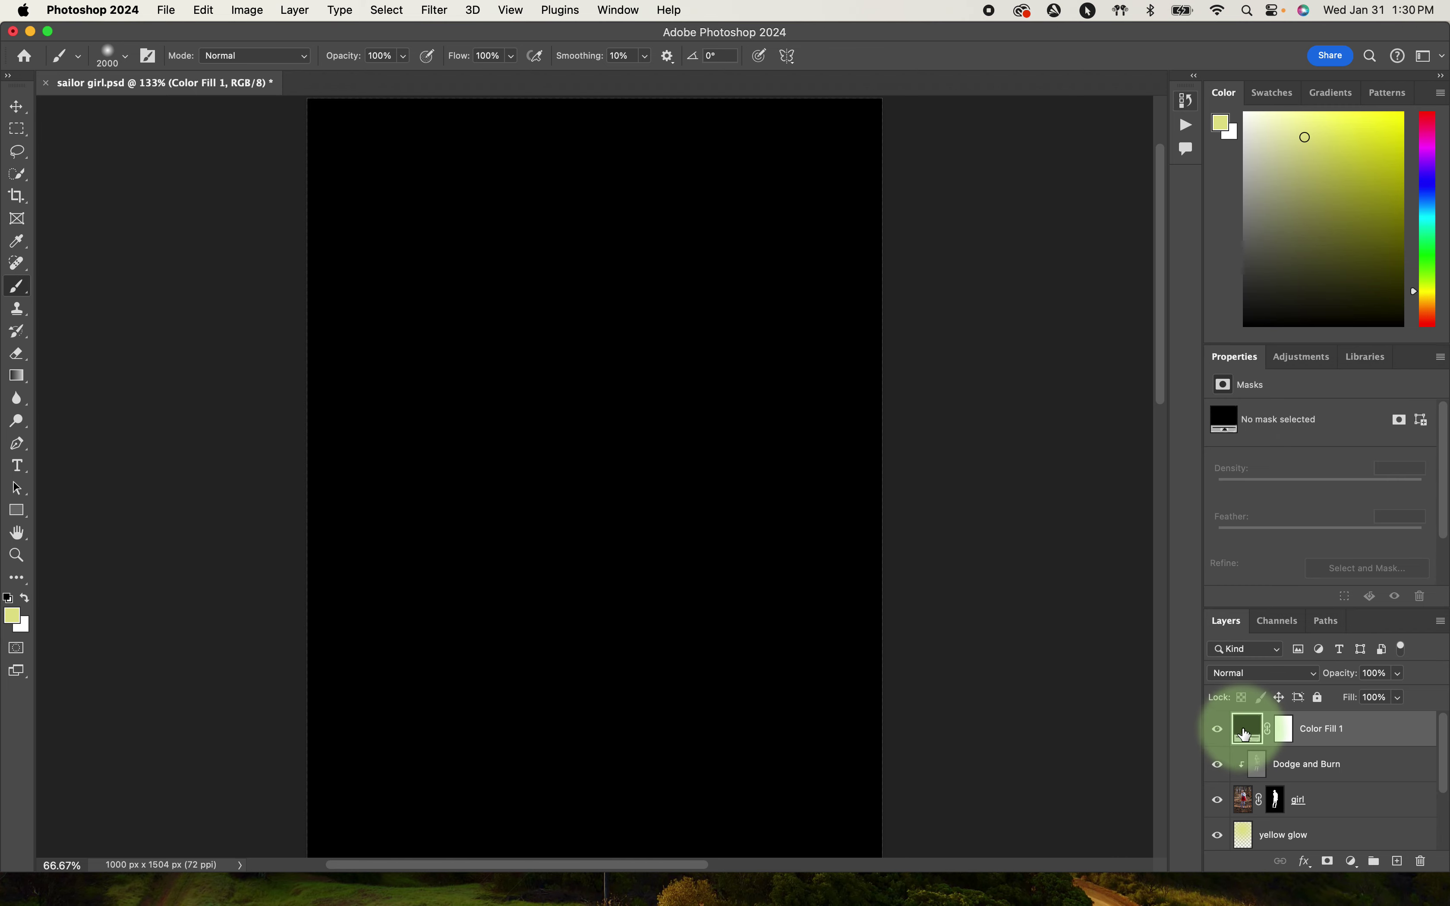
{"action": "left_click", "coordinate": [1286, 737]}
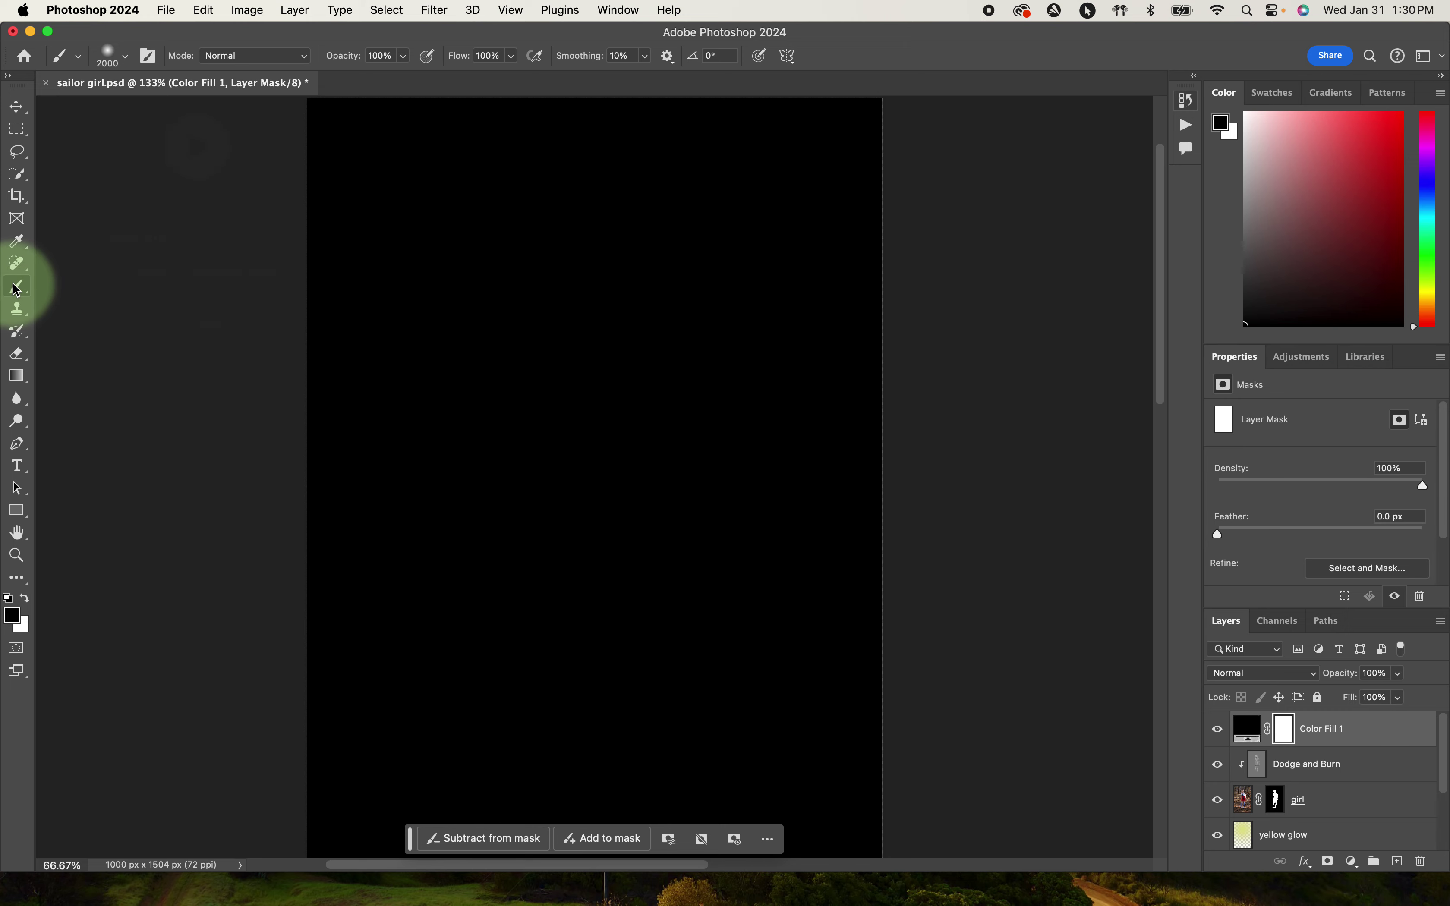
{"action": "left_click", "coordinate": [27, 600]}
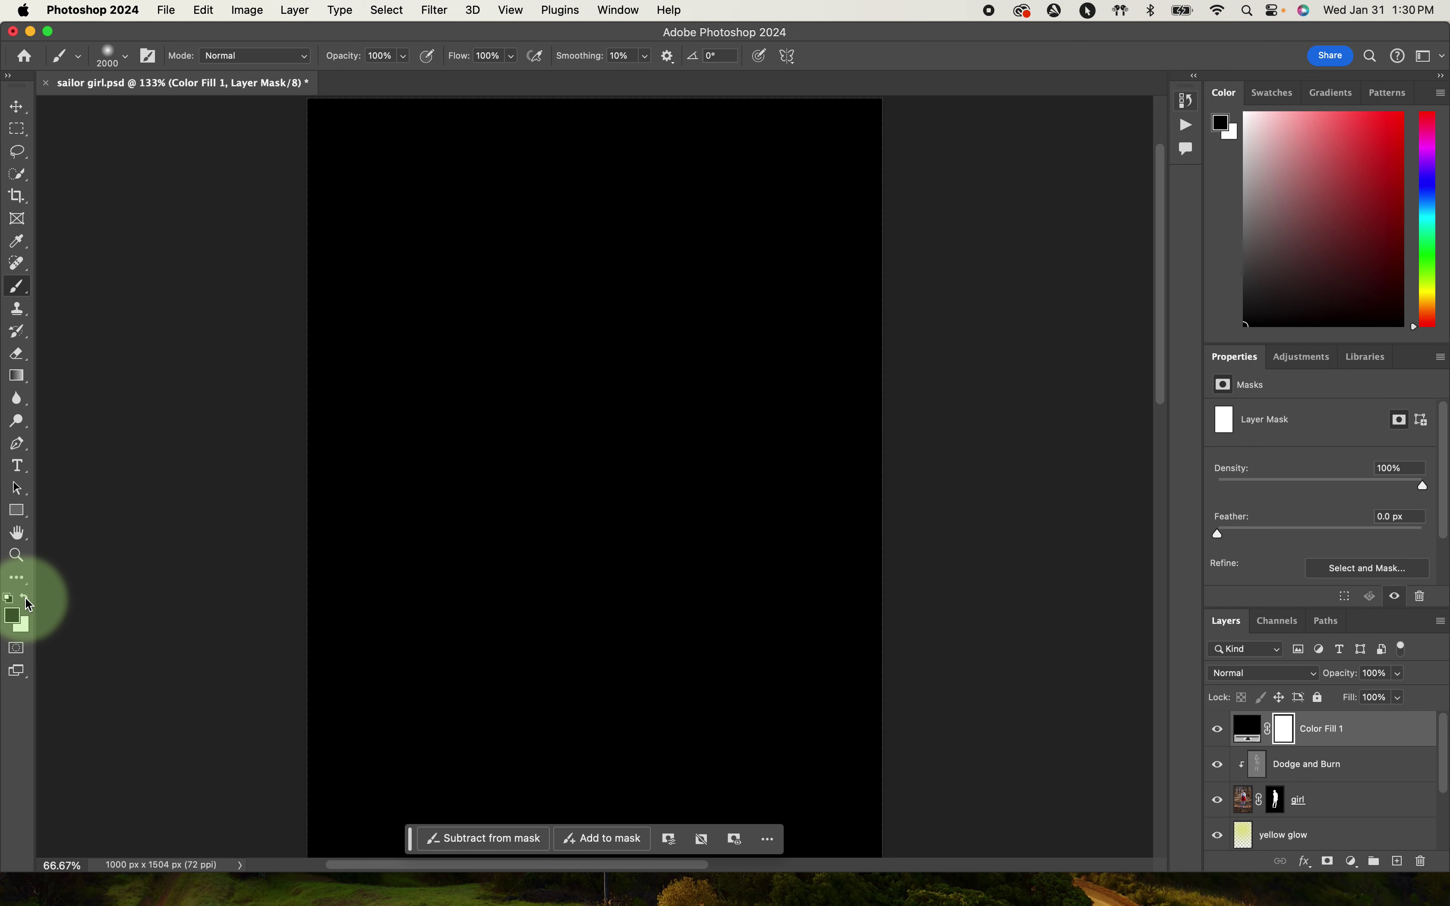
{"action": "key", "text": "x"}
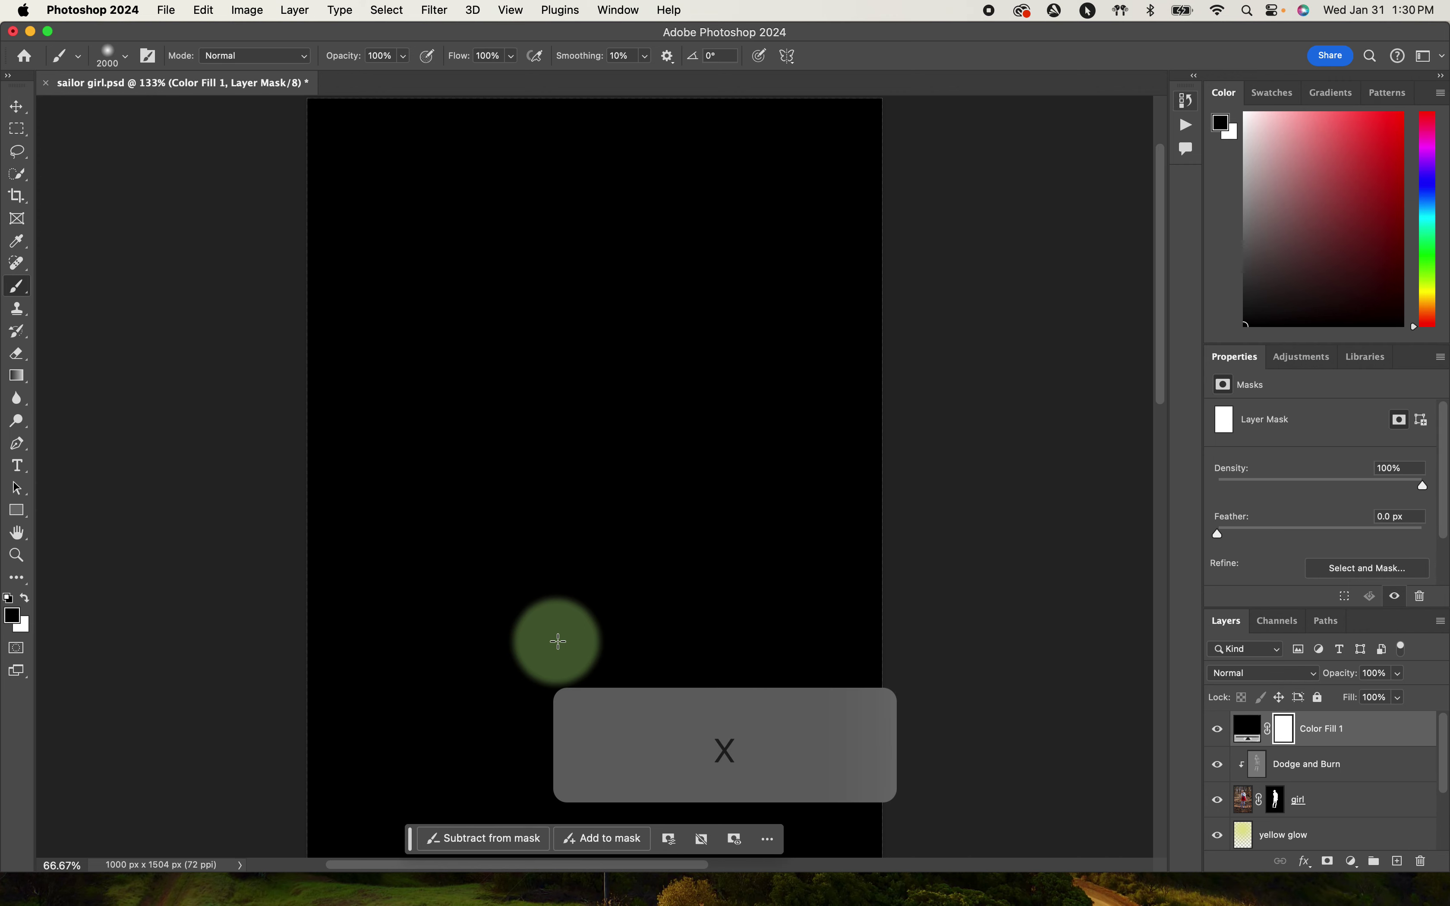
Resize the soft brush to 1400 px so it spans slightly more than the image width.
{"action": "left_click", "coordinate": [118, 63]}
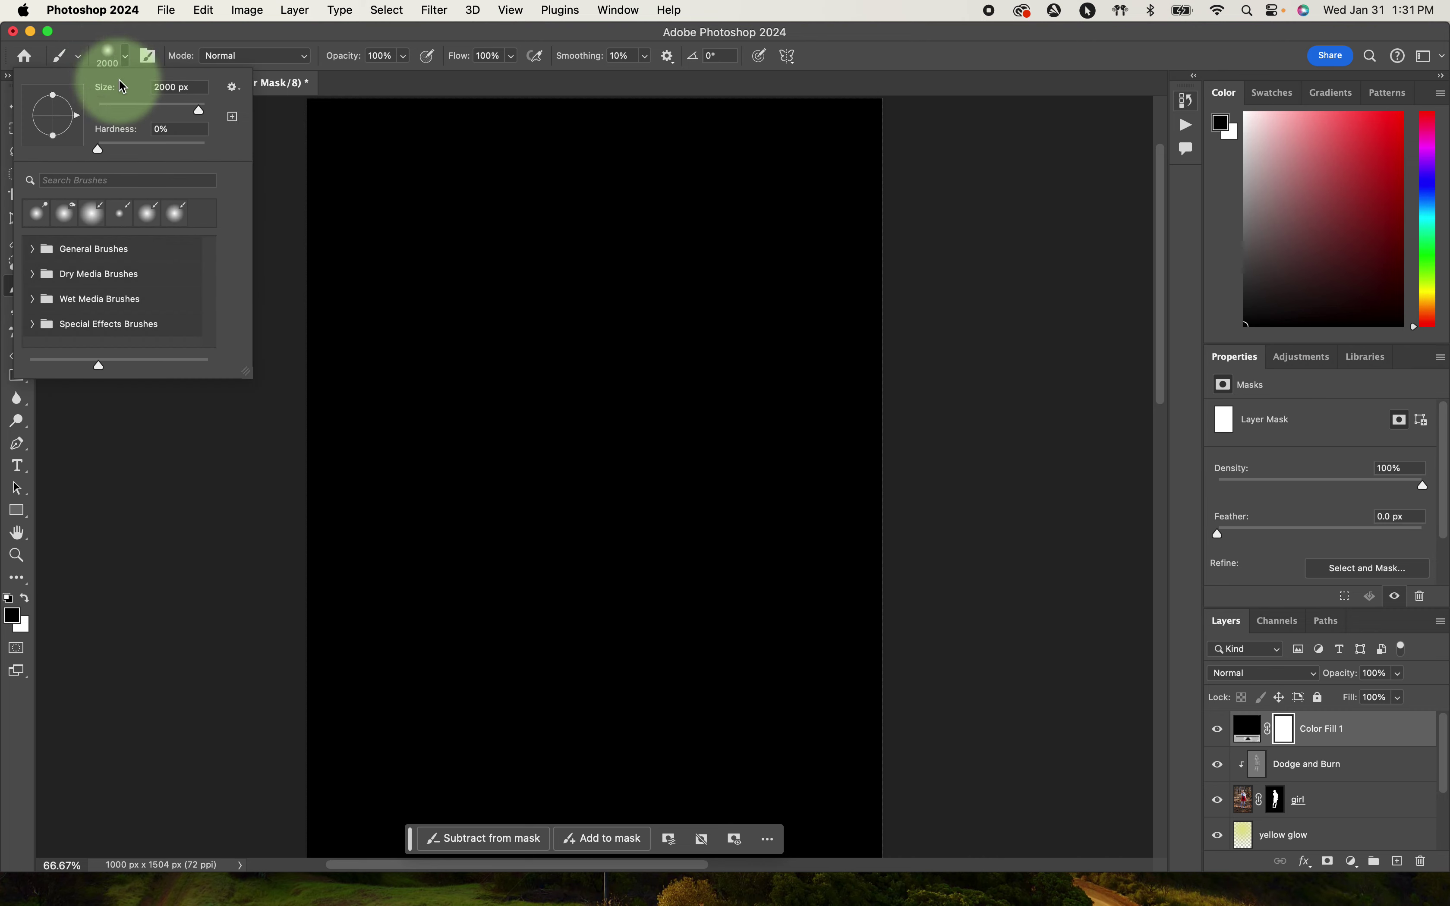
{"action": "left_click_drag", "start_coordinate": [187, 106], "coordinate": [148, 107]}
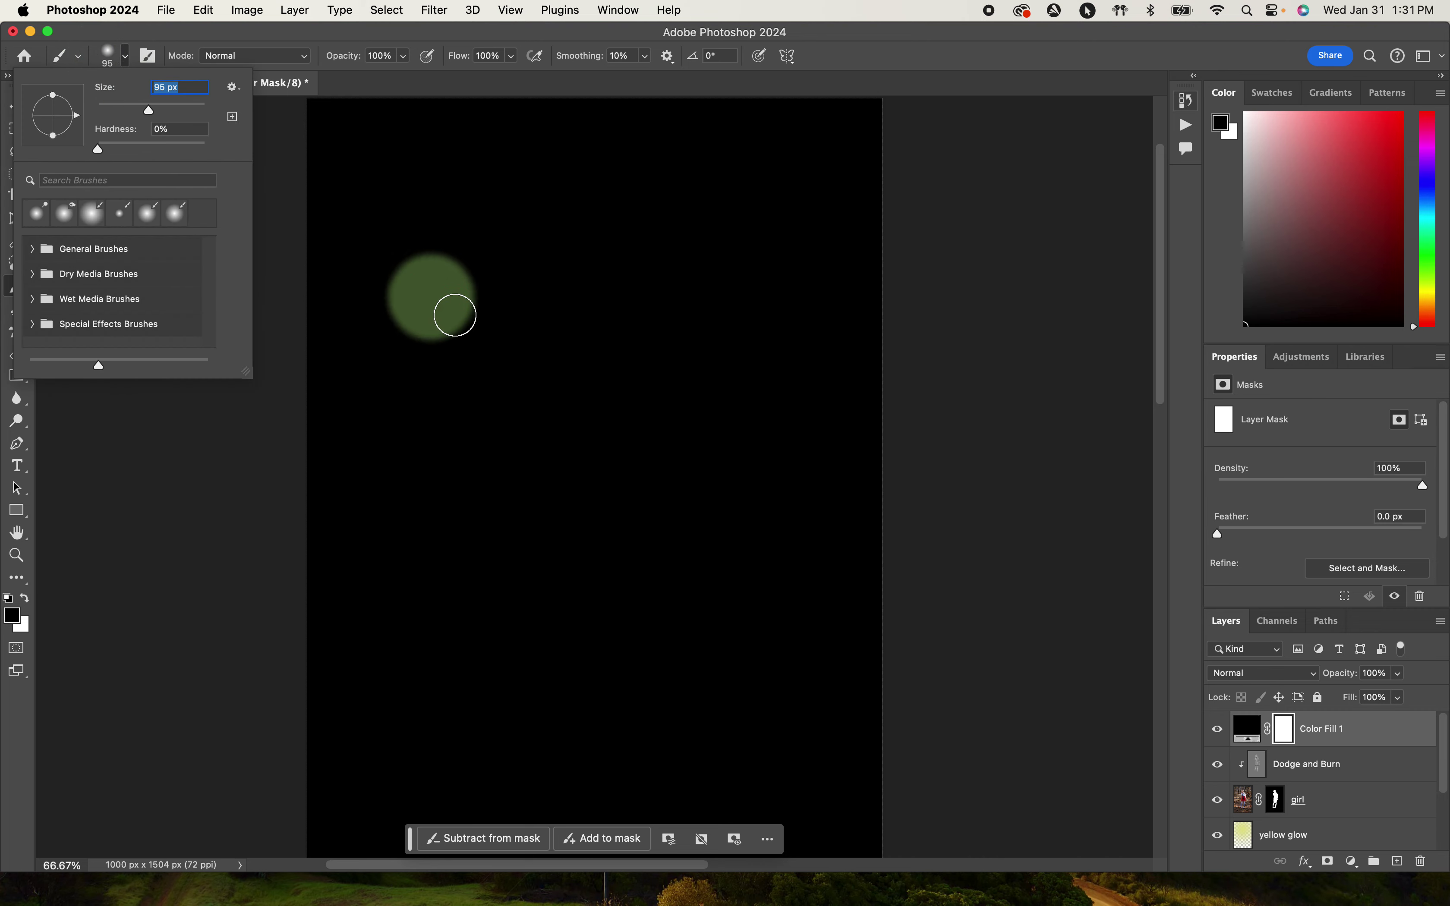
{"action": "left_click", "coordinate": [1099, 414]}
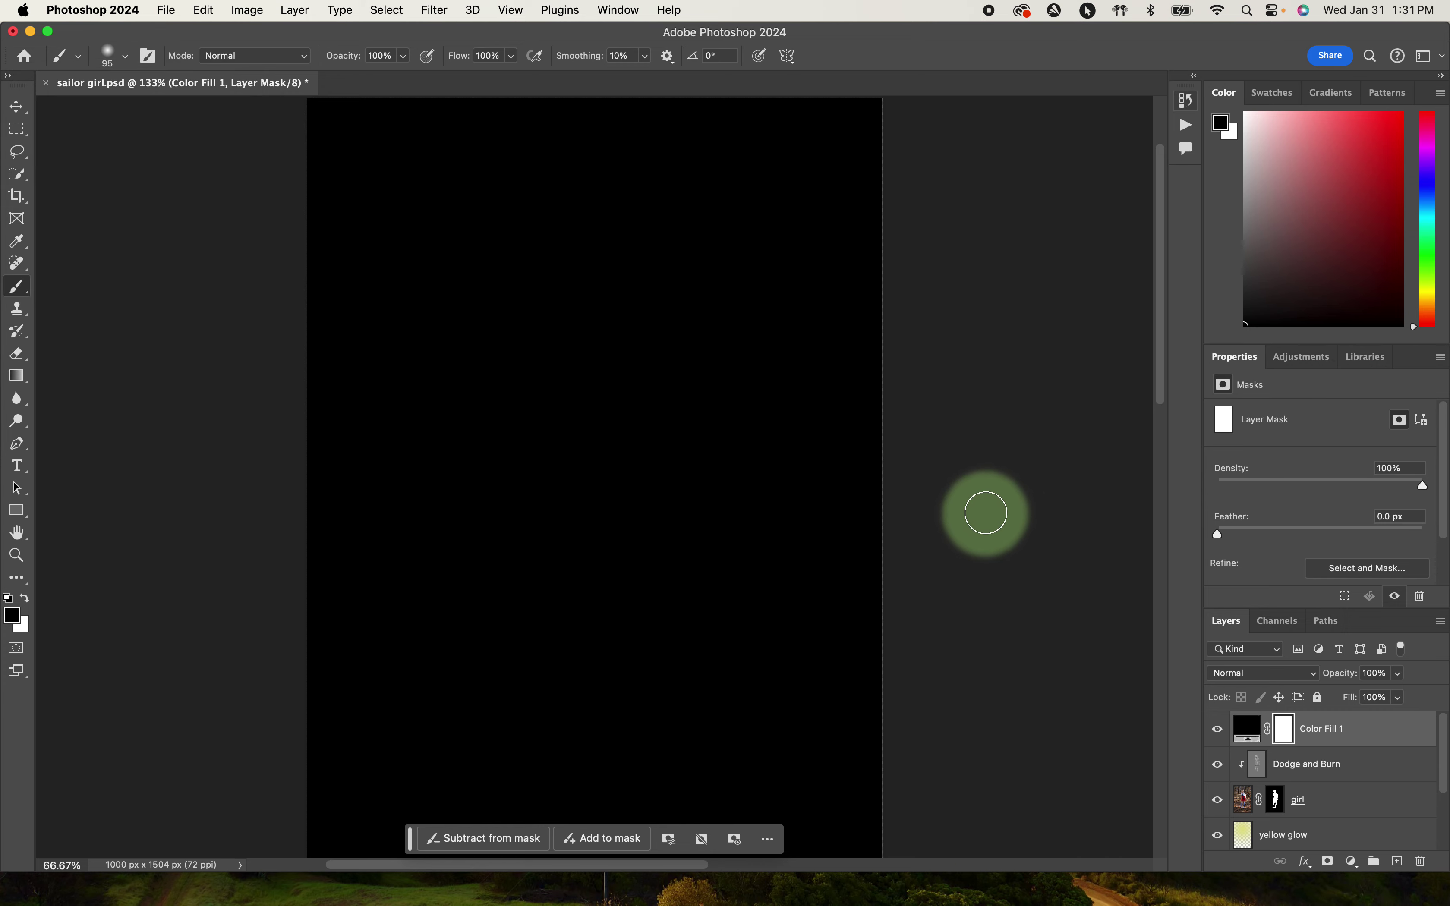
{"action": "key", "text": "bracketright"}
{"action": "key", "text": "bracketright"}
{"action": "key", "text": "bracketright"}
{"action": "key", "text": "bracketright"}
{"action": "key", "text": "bracketright"}
{"action": "key", "text": "bracketright"}
{"action": "key", "text": "bracketright"}
{"action": "key", "text": "bracketright"}
{"action": "key", "text": "bracketright"}
{"action": "key", "text": "bracketright"}
{"action": "key", "text": "bracketright"}
{"action": "key", "text": "bracketright"}
{"action": "key", "text": "bracketright"}
{"action": "key", "text": "bracketright"}
{"action": "key", "text": "bracketright"}
{"action": "key", "text": "bracketright"}
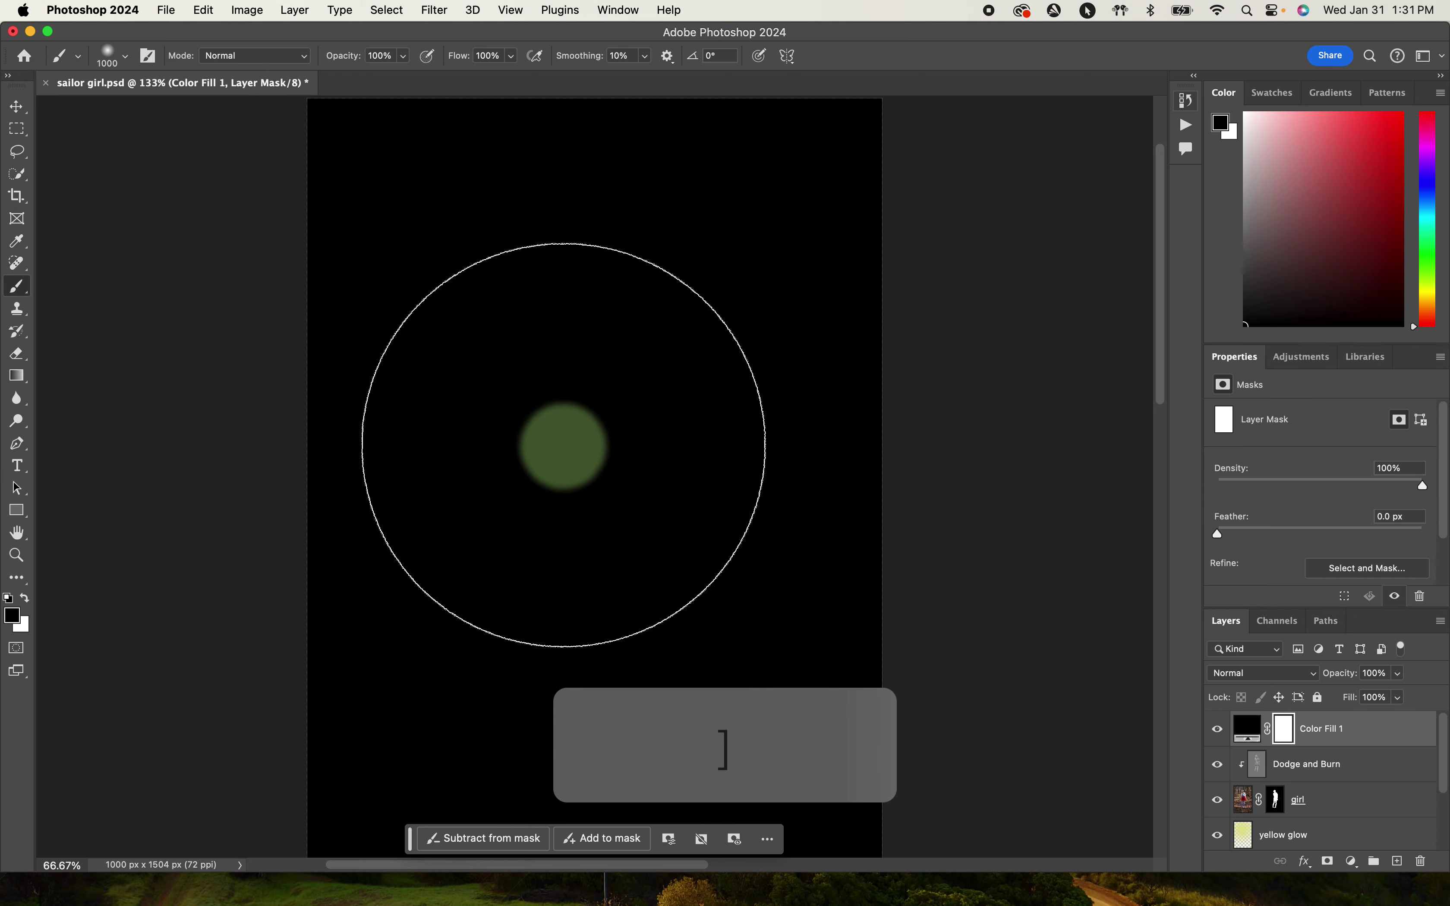
{"action": "key", "text": "bracketright"}
{"action": "key", "text": "bracketright"}
{"action": "key", "text": "bracketright"}
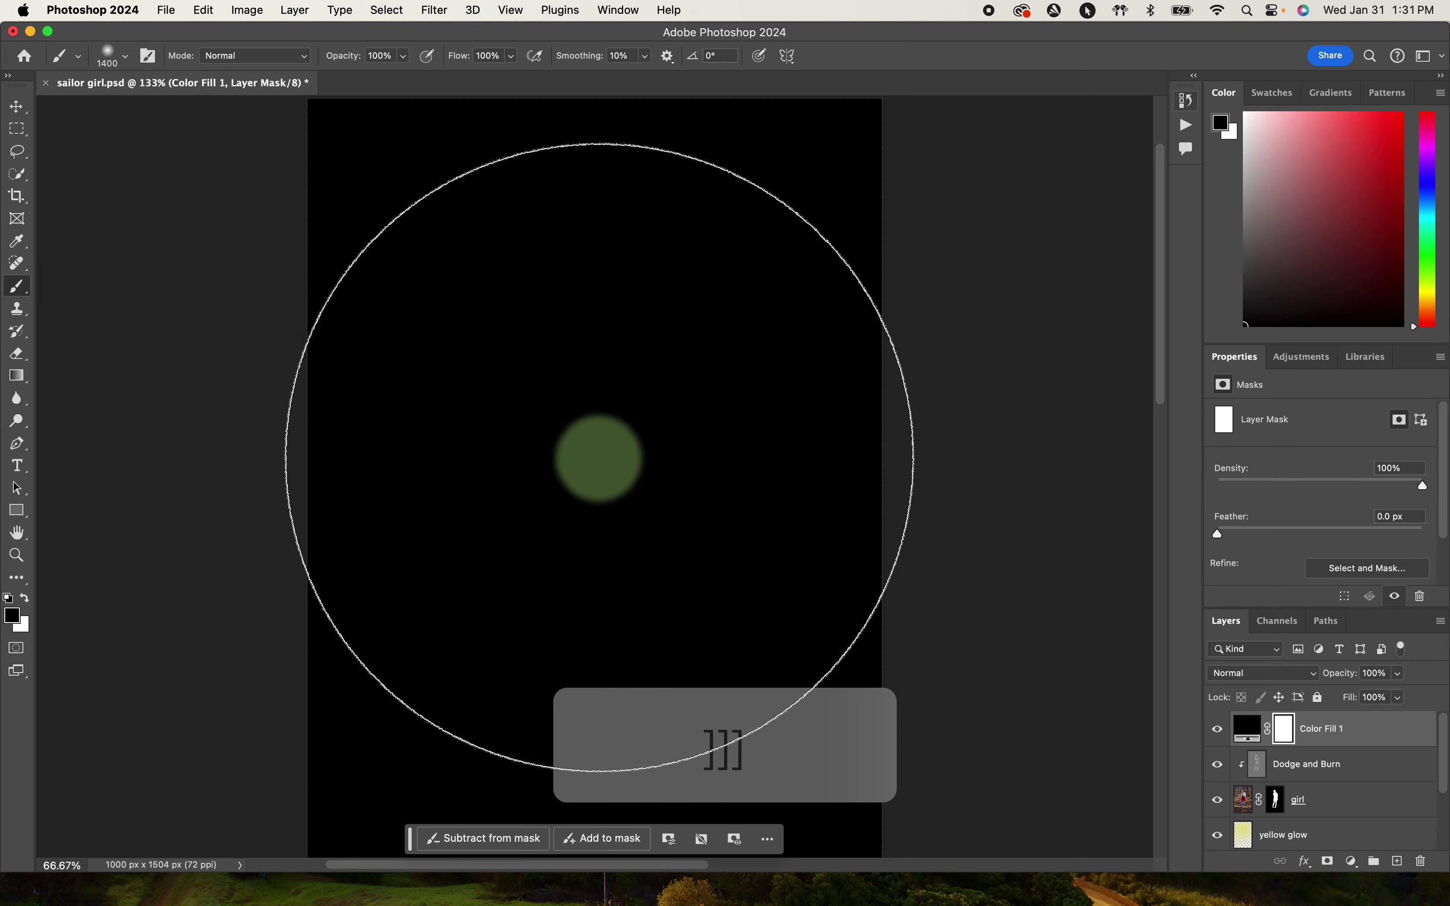
{"action": "key", "text": "bracketleft"}
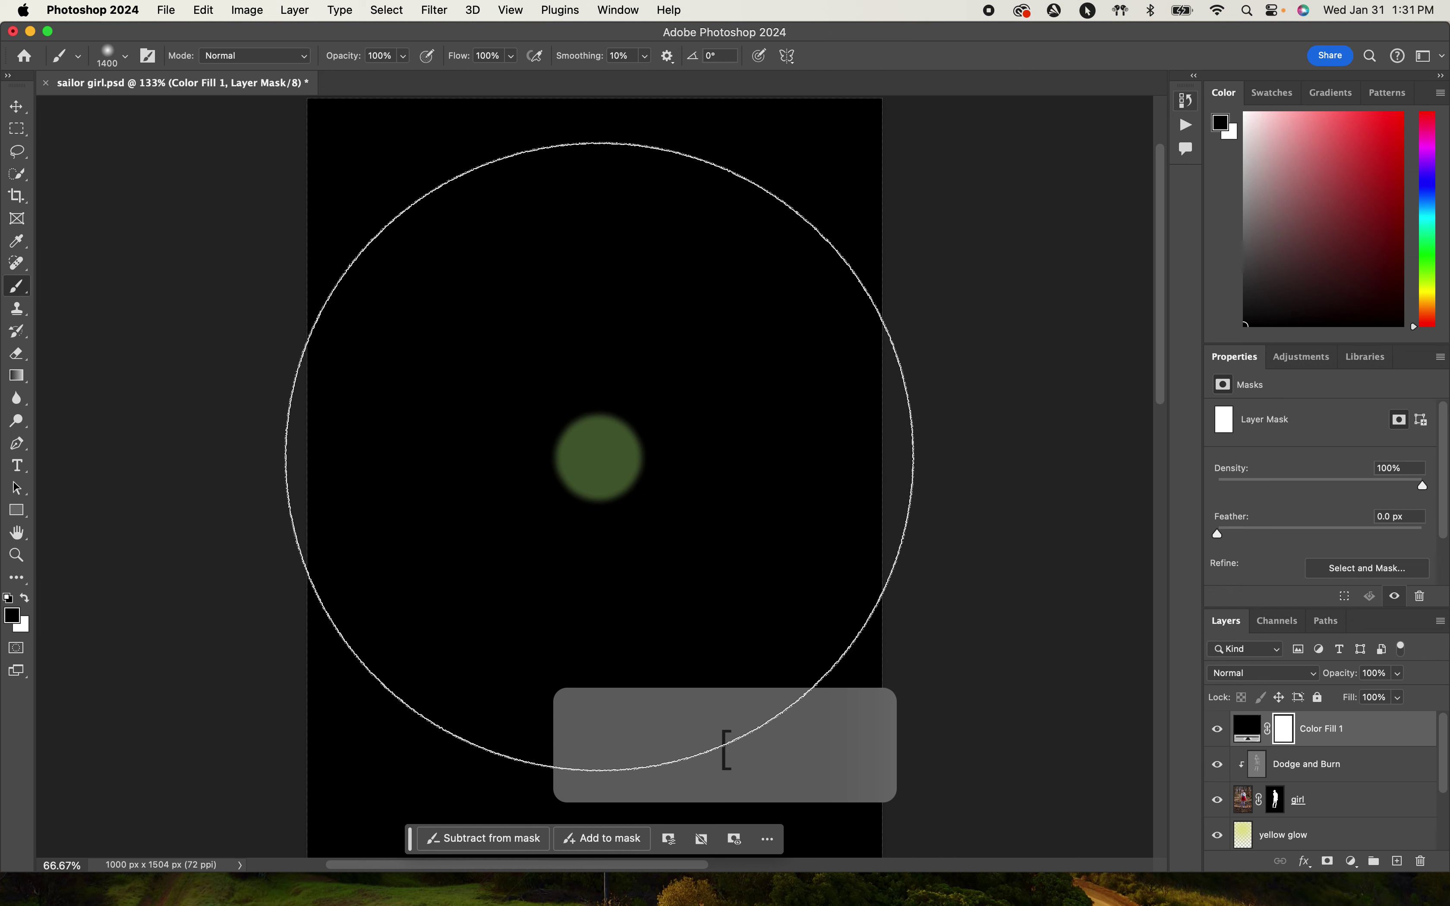
Dab black on the fill layer's mask over the girl's skirt, twice near the image centre and once slightly lower.
{"action": "left_click", "coordinate": [599, 456]}
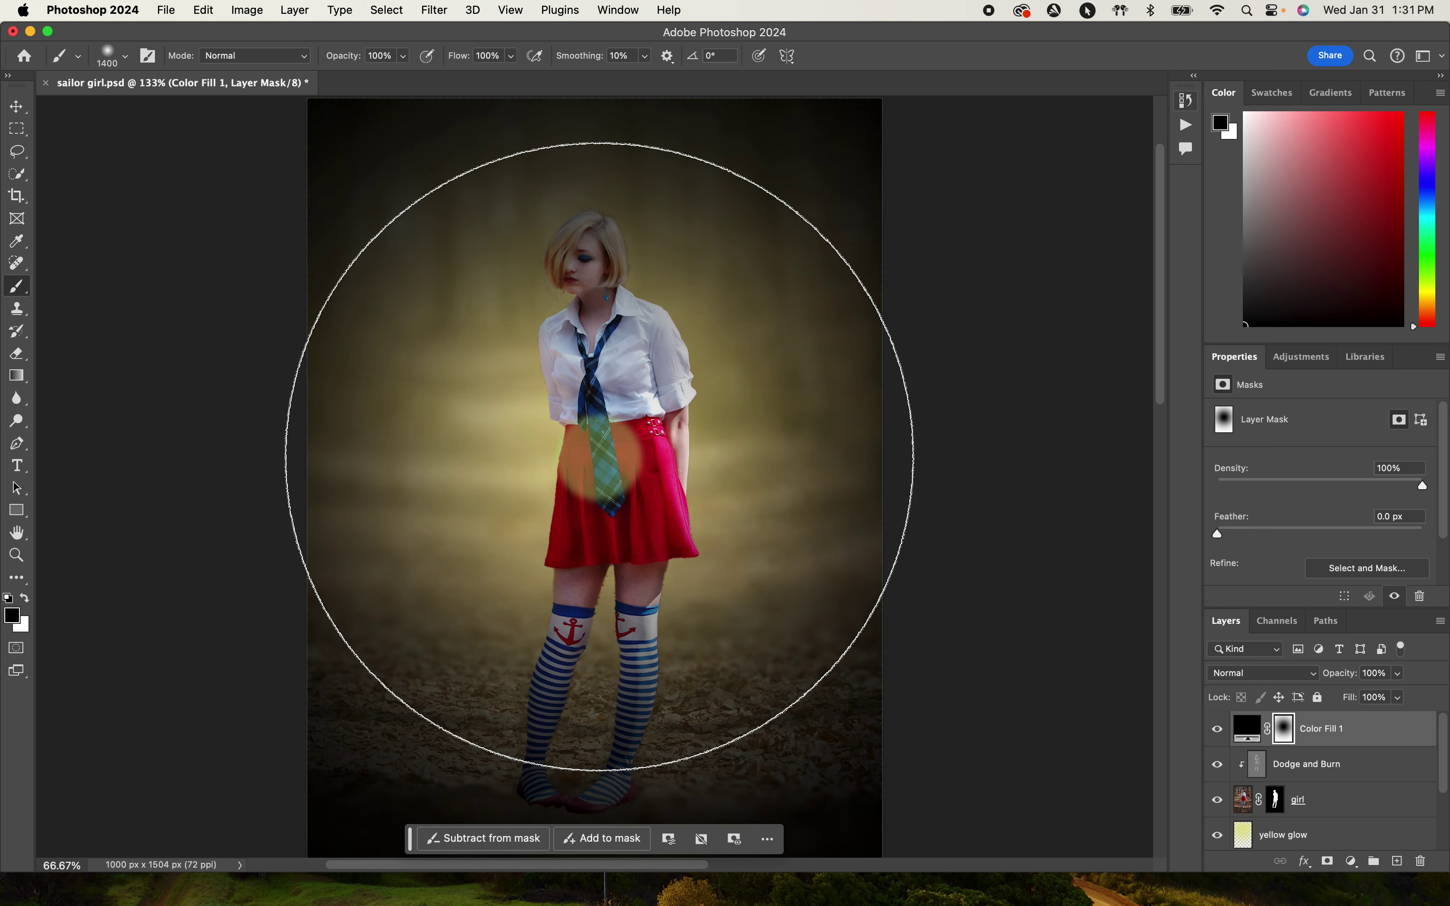
{"action": "left_click", "coordinate": [598, 457]}
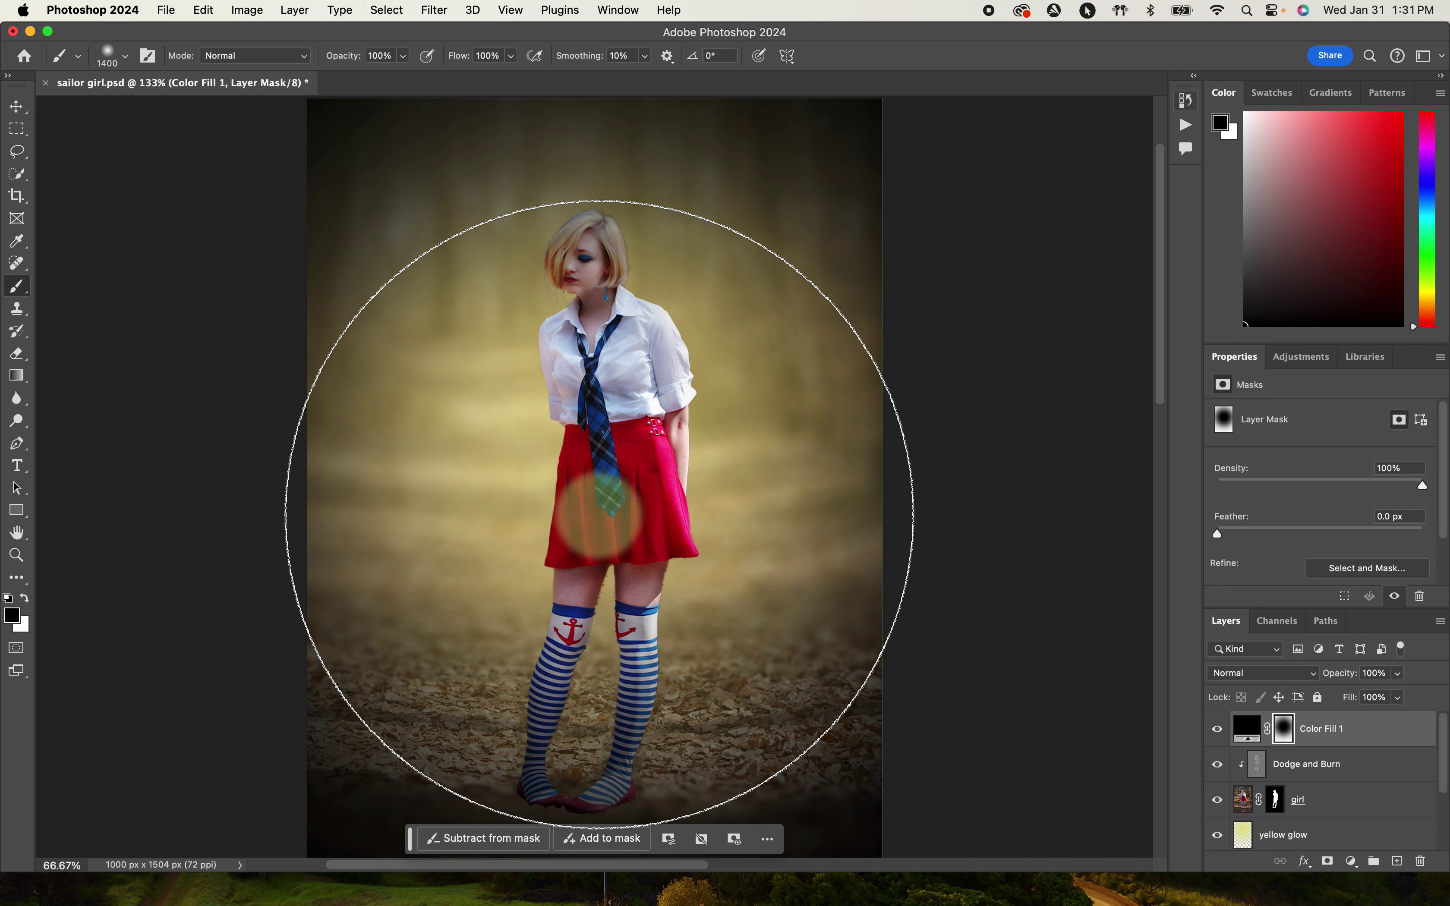
{"action": "left_click", "coordinate": [597, 516]}
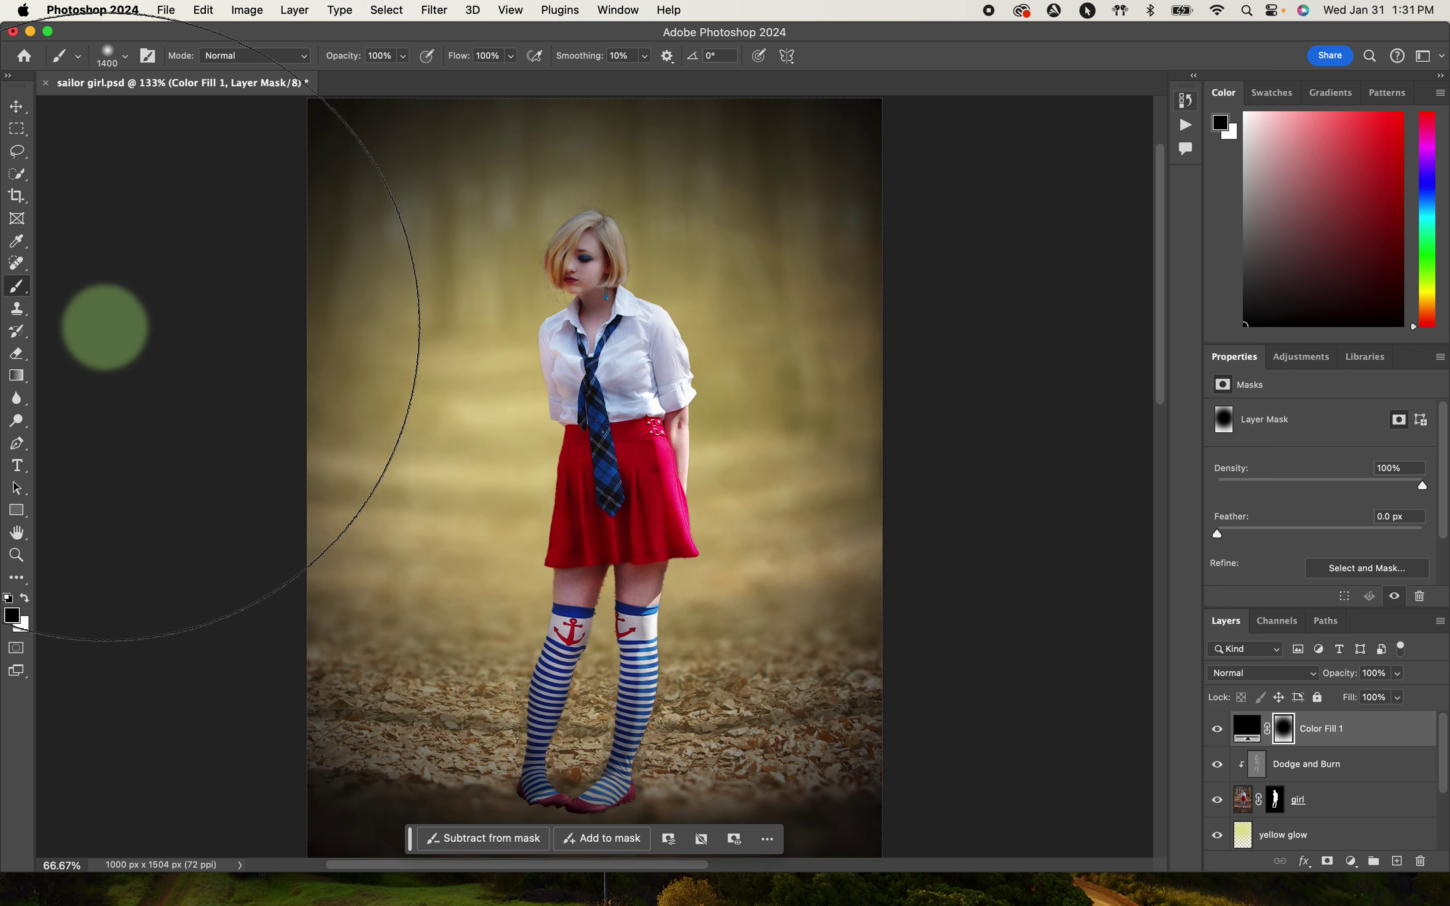
{"action": "left_click", "coordinate": [15, 129]}
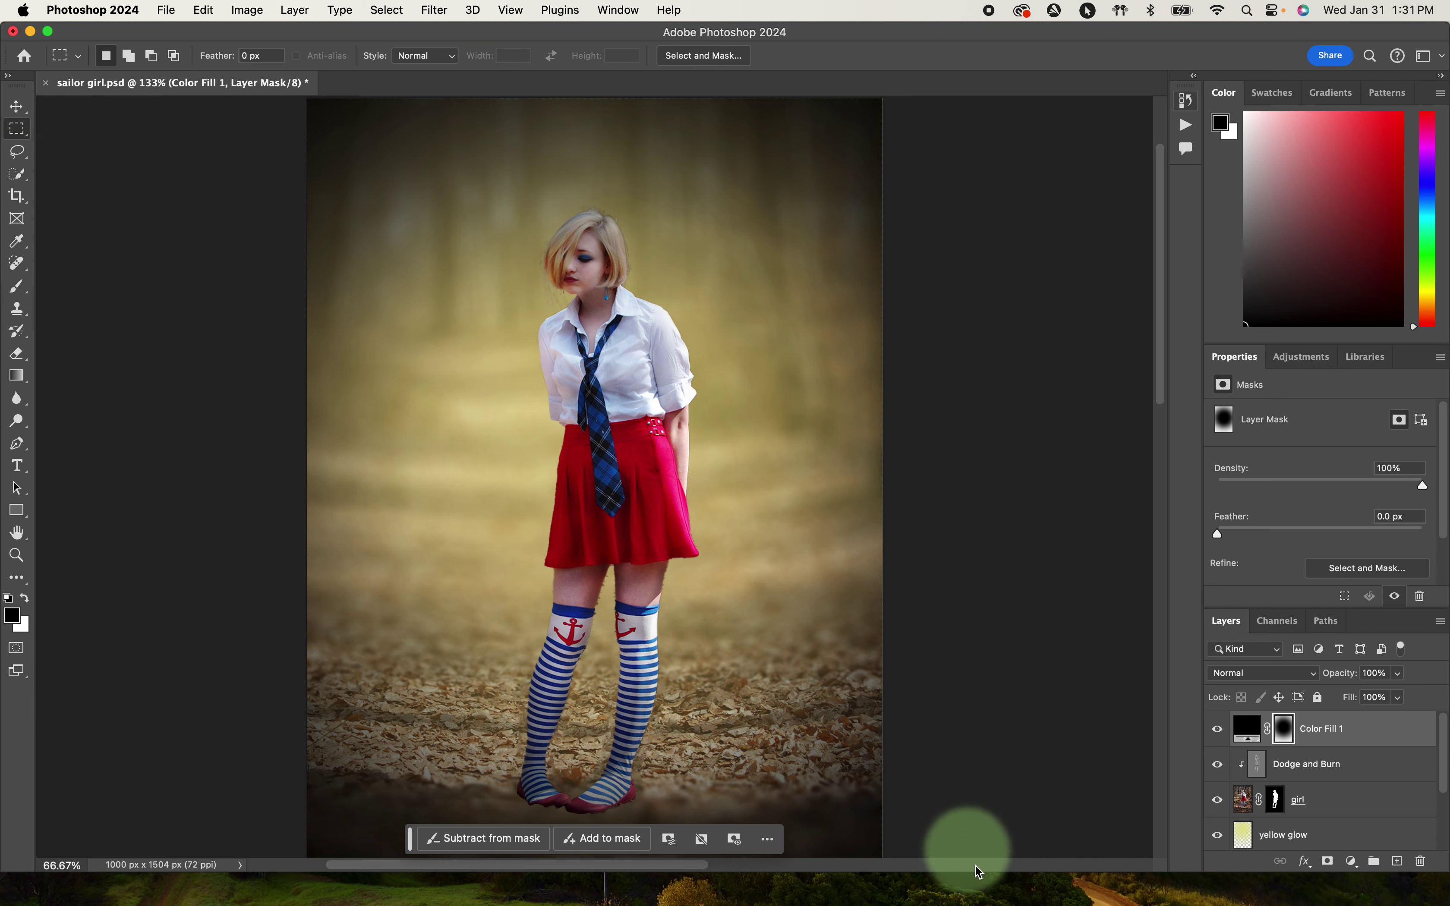
{"action": "scroll", "coordinate": [857, 686], "scroll_direction": "down", "scroll_amount": 5}
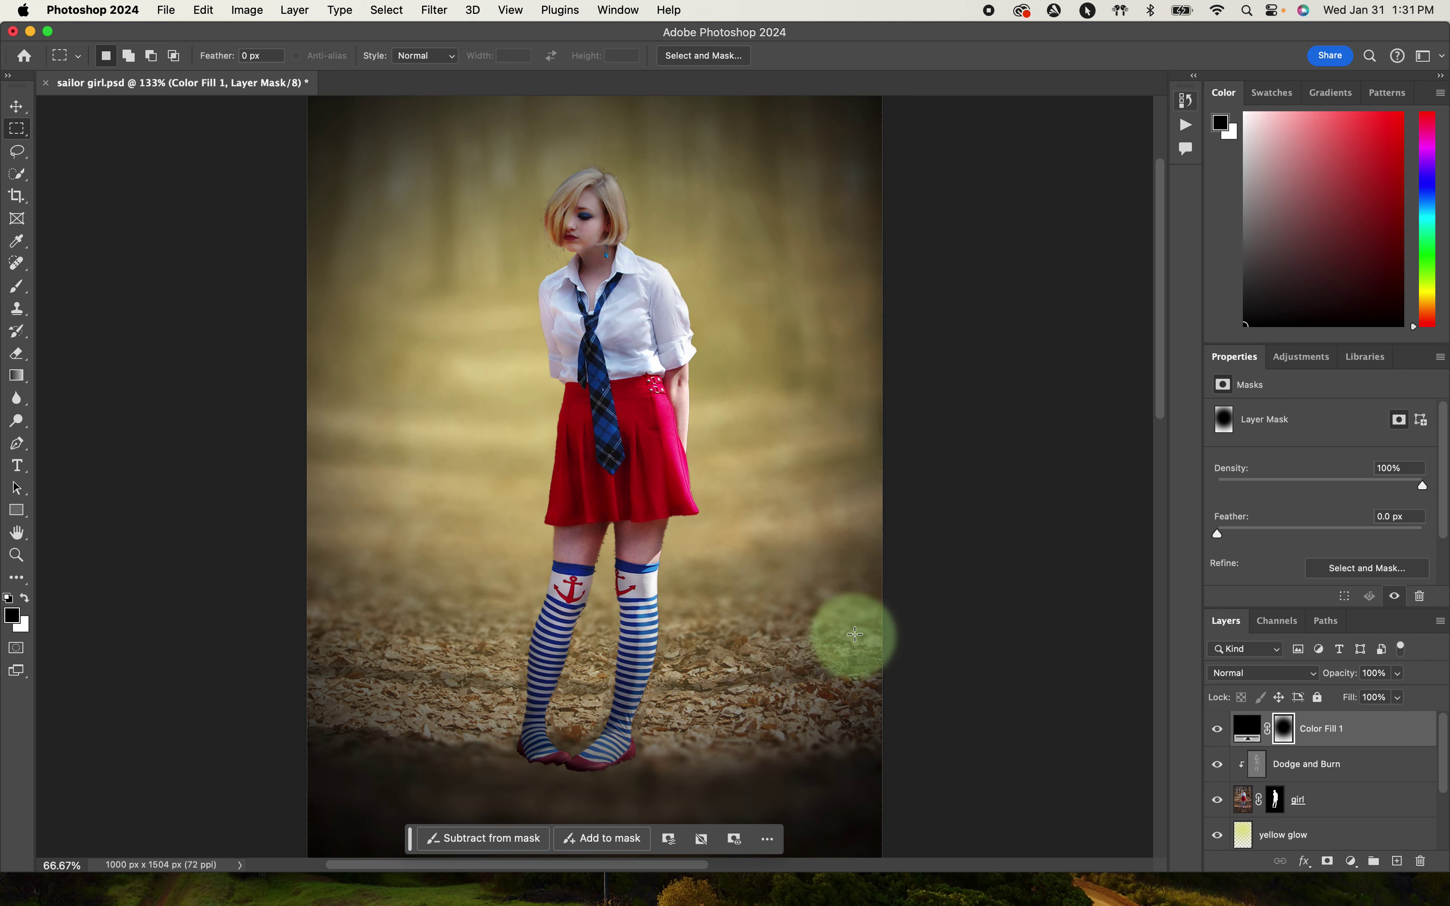
{"action": "scroll", "coordinate": [849, 631], "scroll_direction": "down", "scroll_amount": 2}
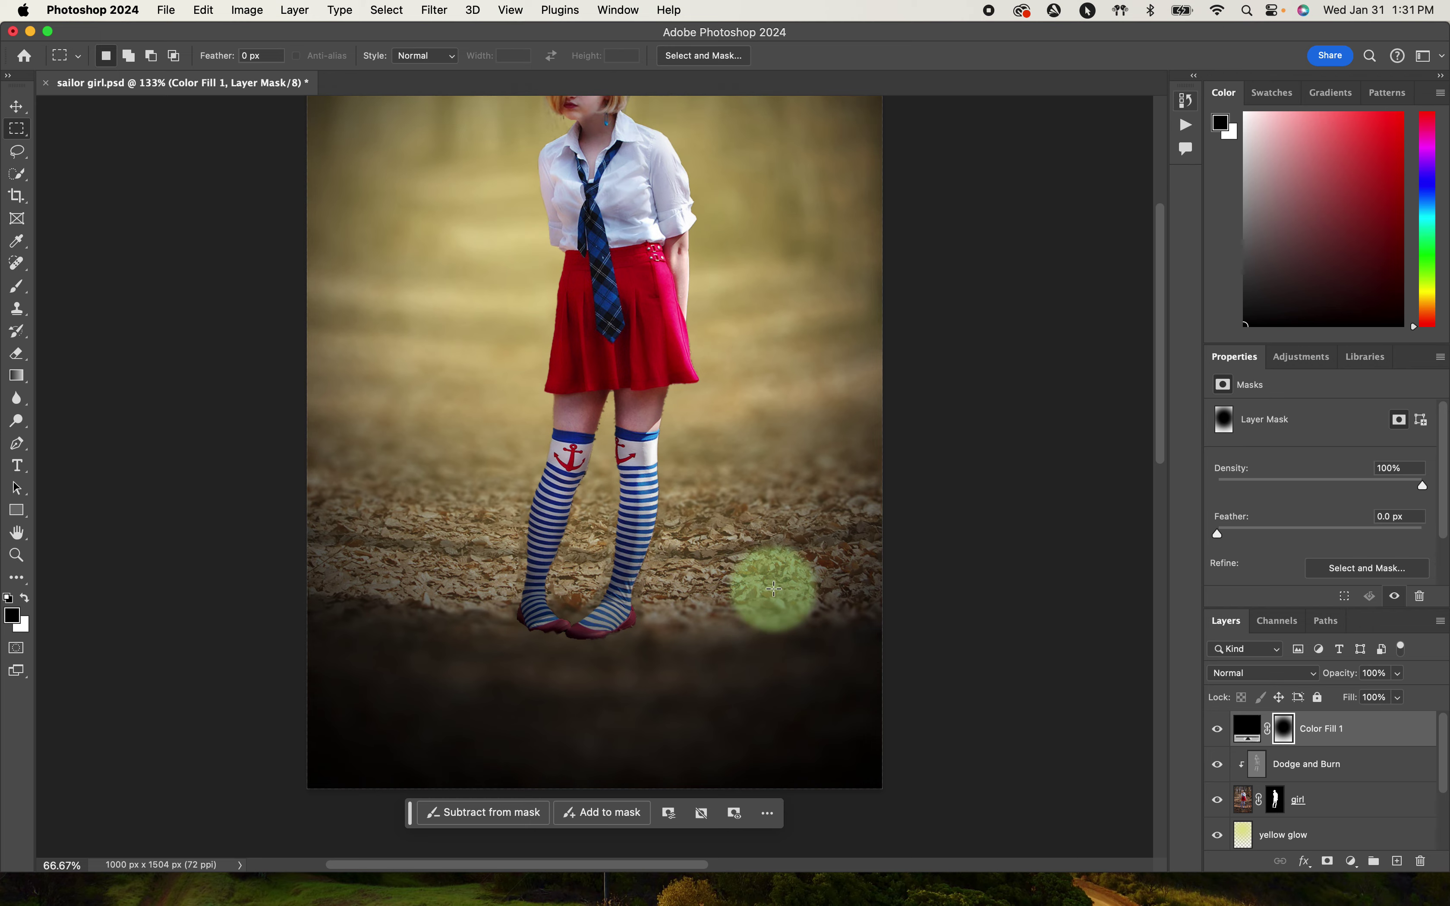
Brush black once more on the mask over the girl's legs to lighten the lower part of the vignette.
{"action": "left_click", "coordinate": [16, 286]}
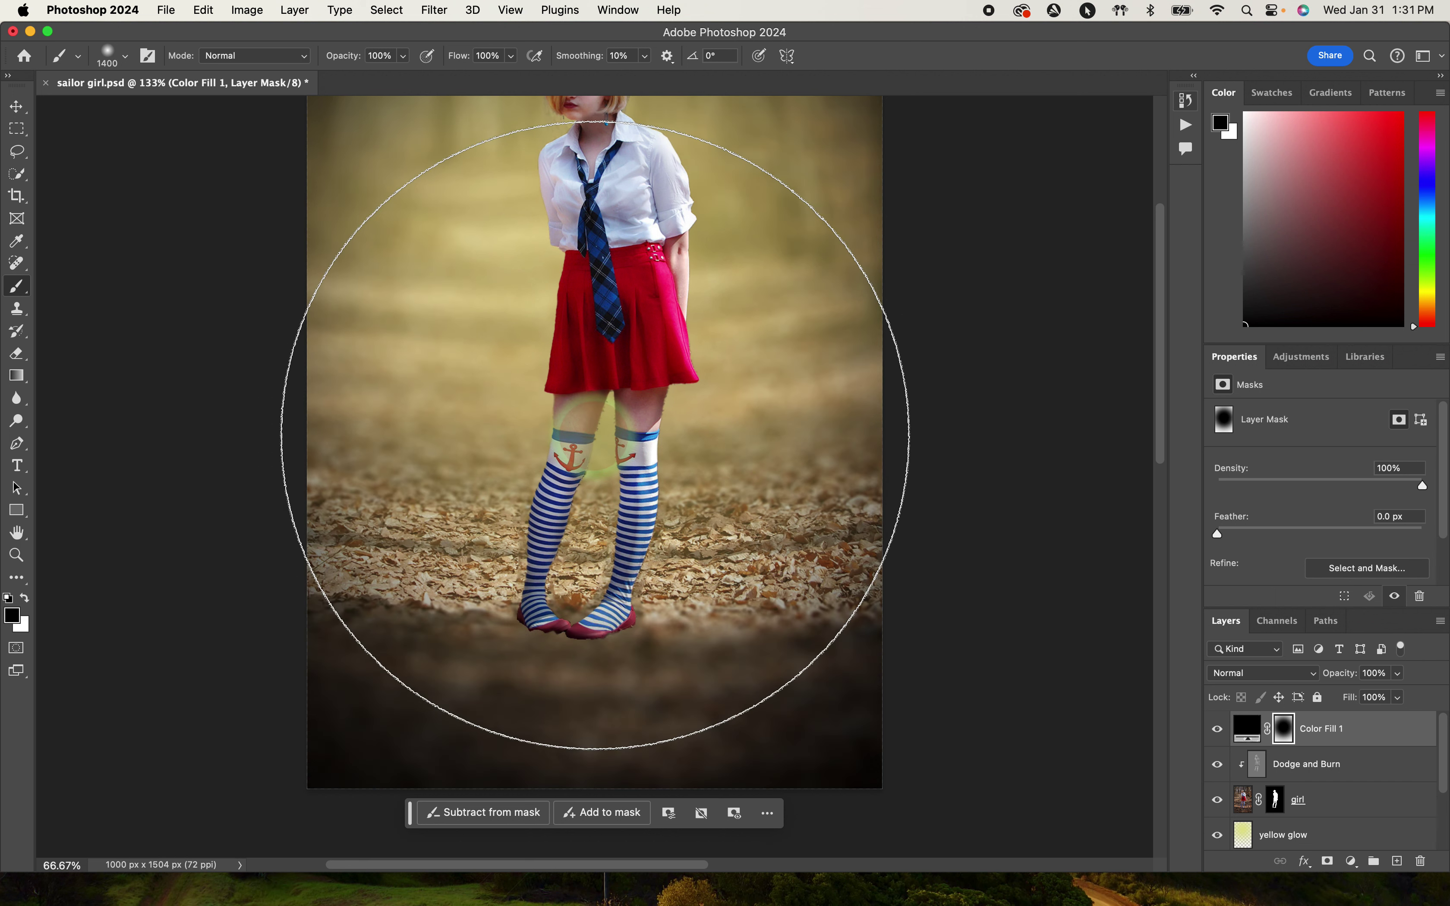
{"action": "left_click", "coordinate": [11, 132]}
{"action": "scroll", "coordinate": [805, 306], "scroll_direction": "up", "scroll_amount": 2}
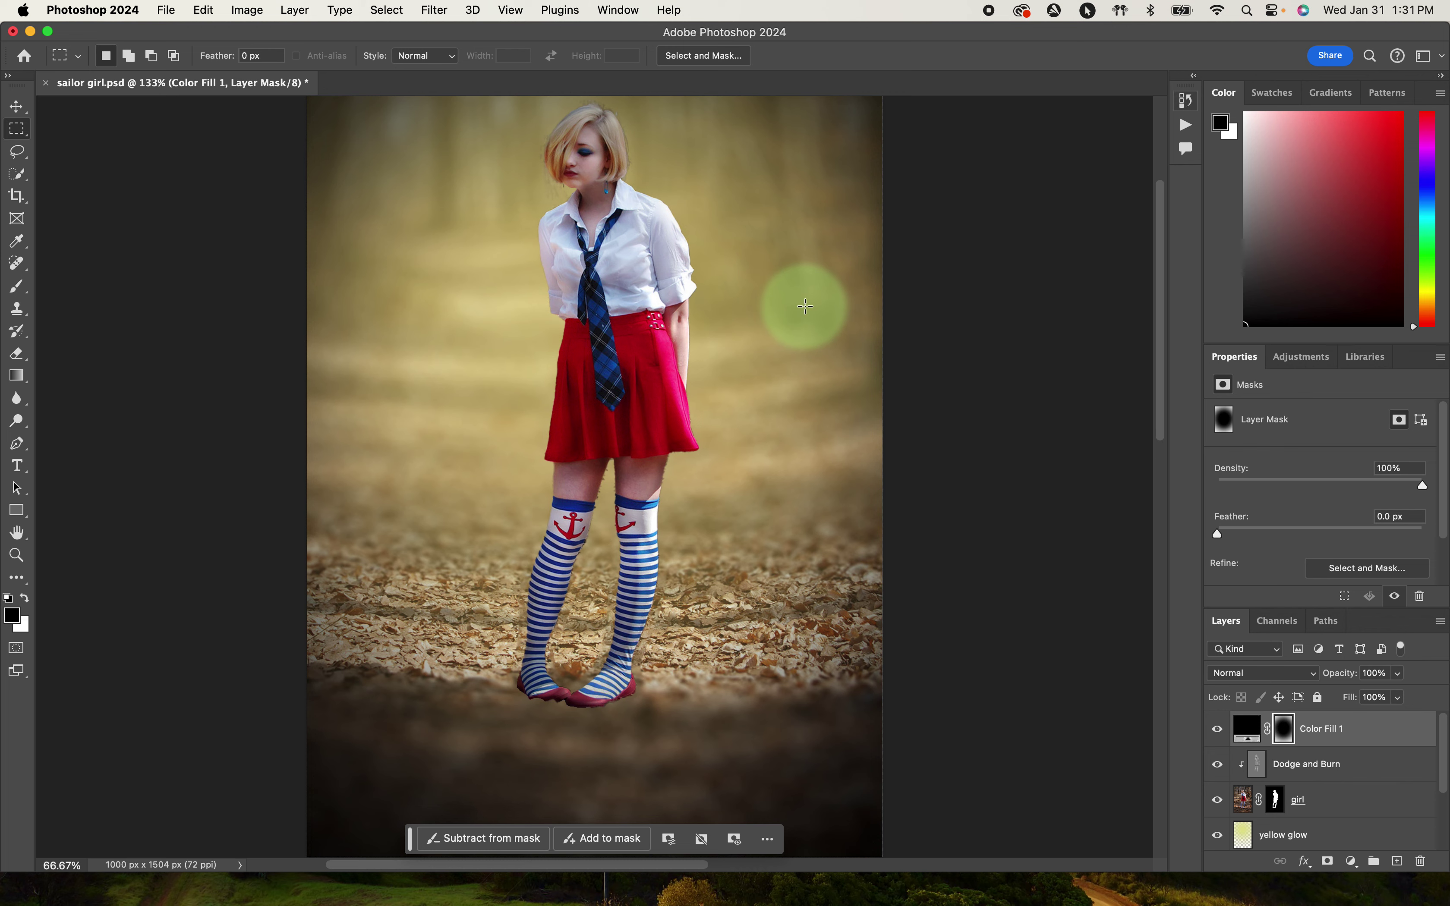
{"action": "scroll", "coordinate": [805, 306], "scroll_direction": "up", "scroll_amount": 3}
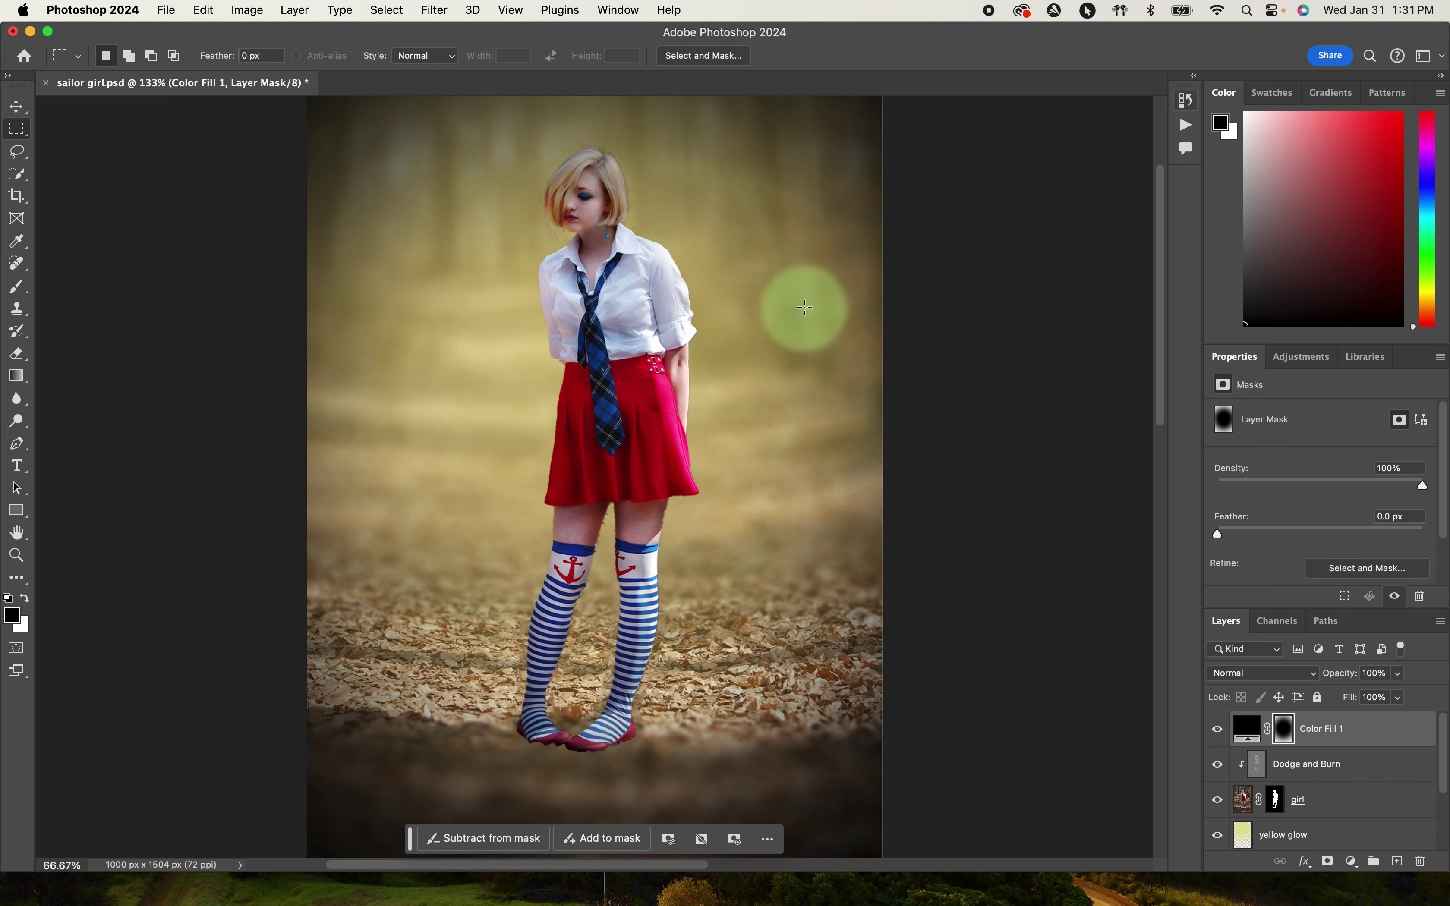
{"action": "scroll", "coordinate": [805, 306], "scroll_direction": "down", "scroll_amount": 1}
{"action": "scroll", "coordinate": [805, 306], "scroll_direction": "up", "scroll_amount": 3}
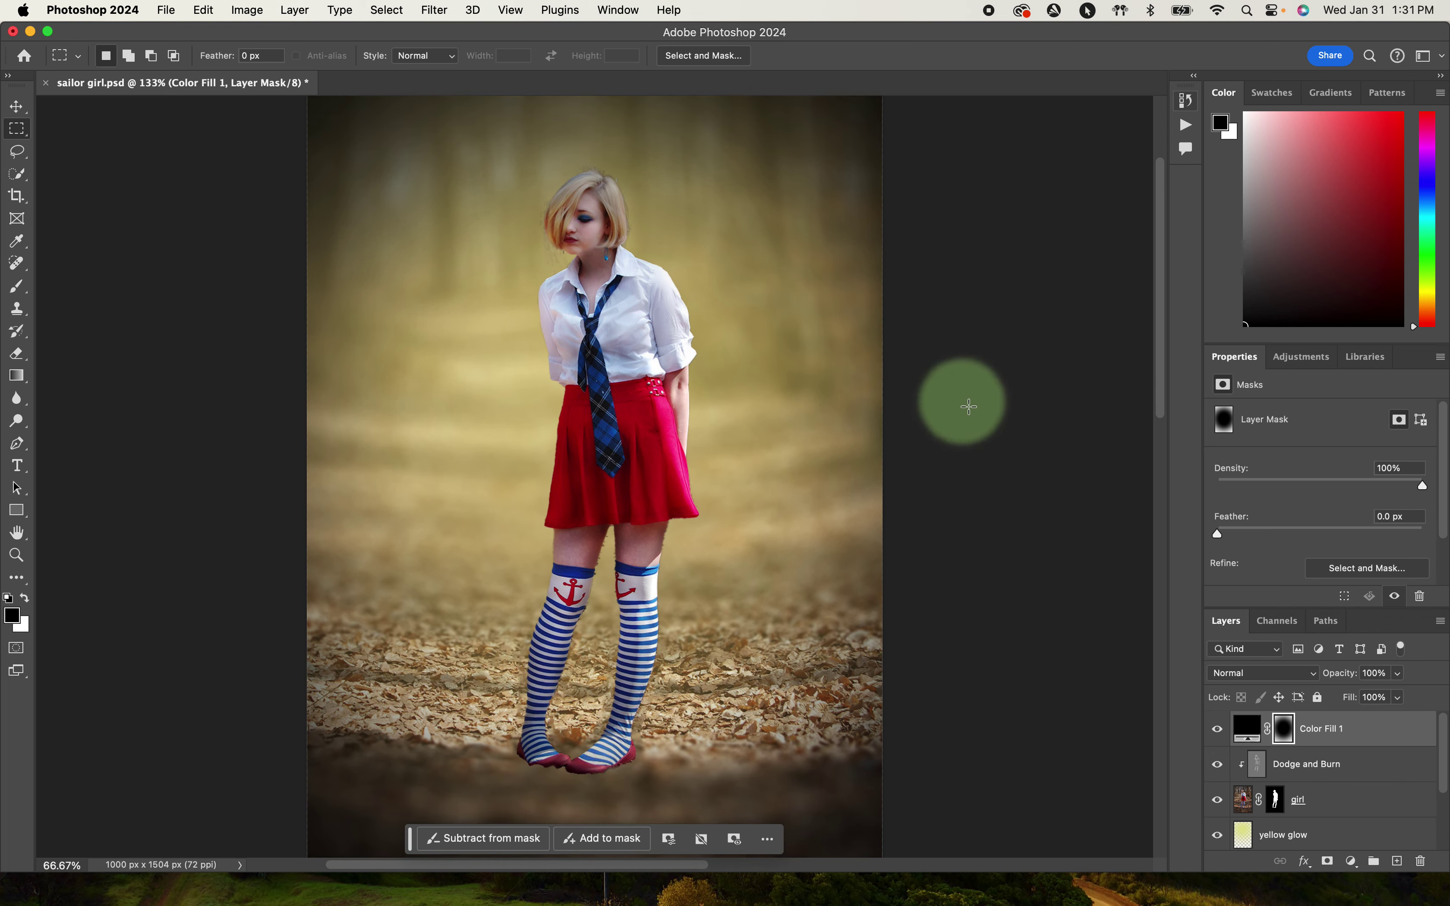
Lower the Color Fill 1 layer's opacity to 50%.
{"action": "left_click", "coordinate": [1251, 735]}
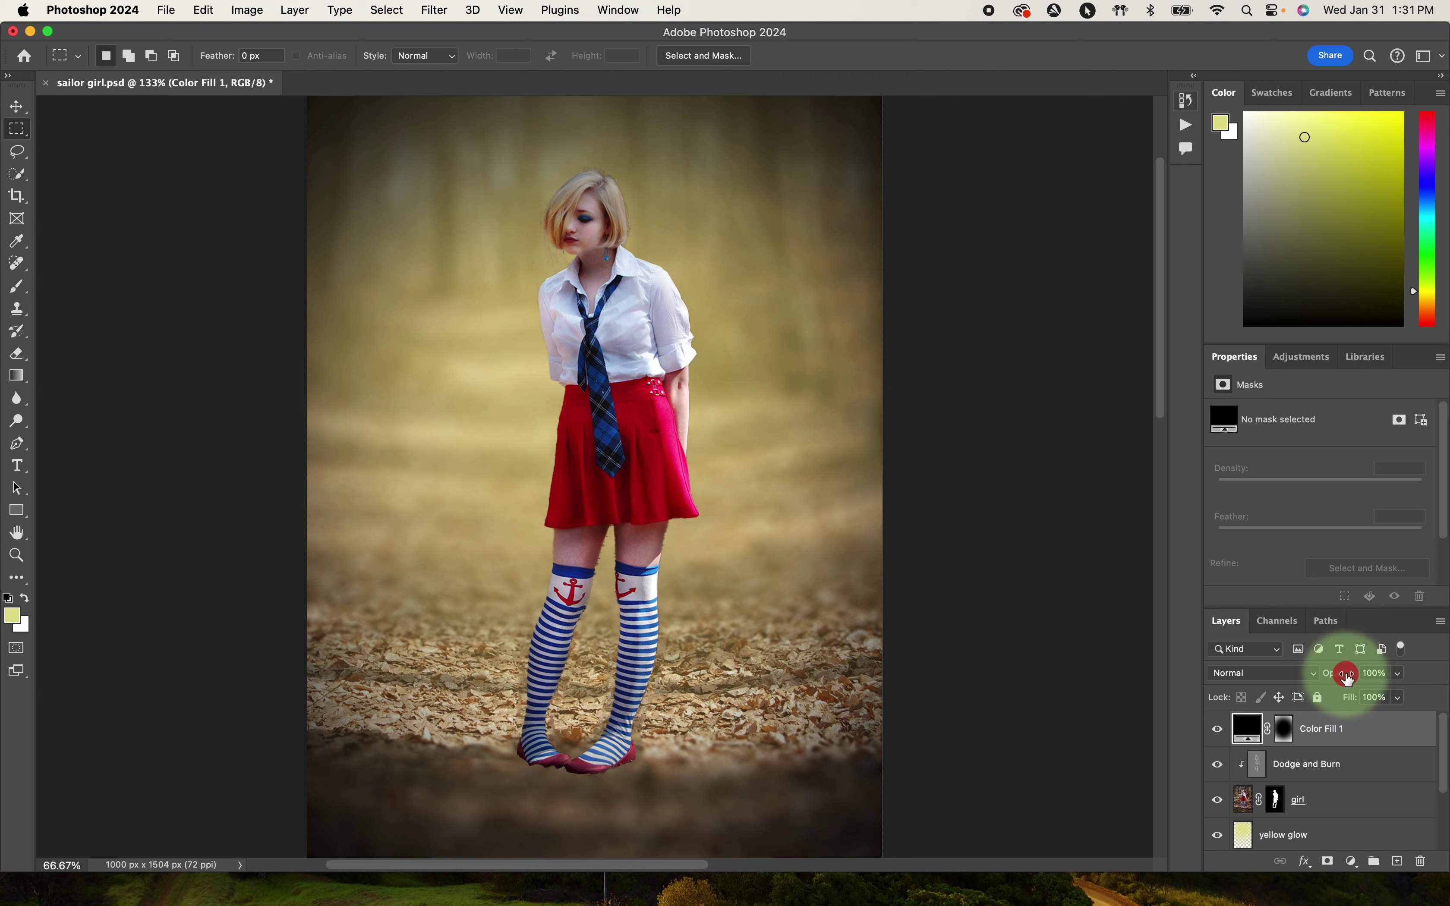
{"action": "left_click_drag", "start_coordinate": [1330, 677], "coordinate": [1298, 672]}
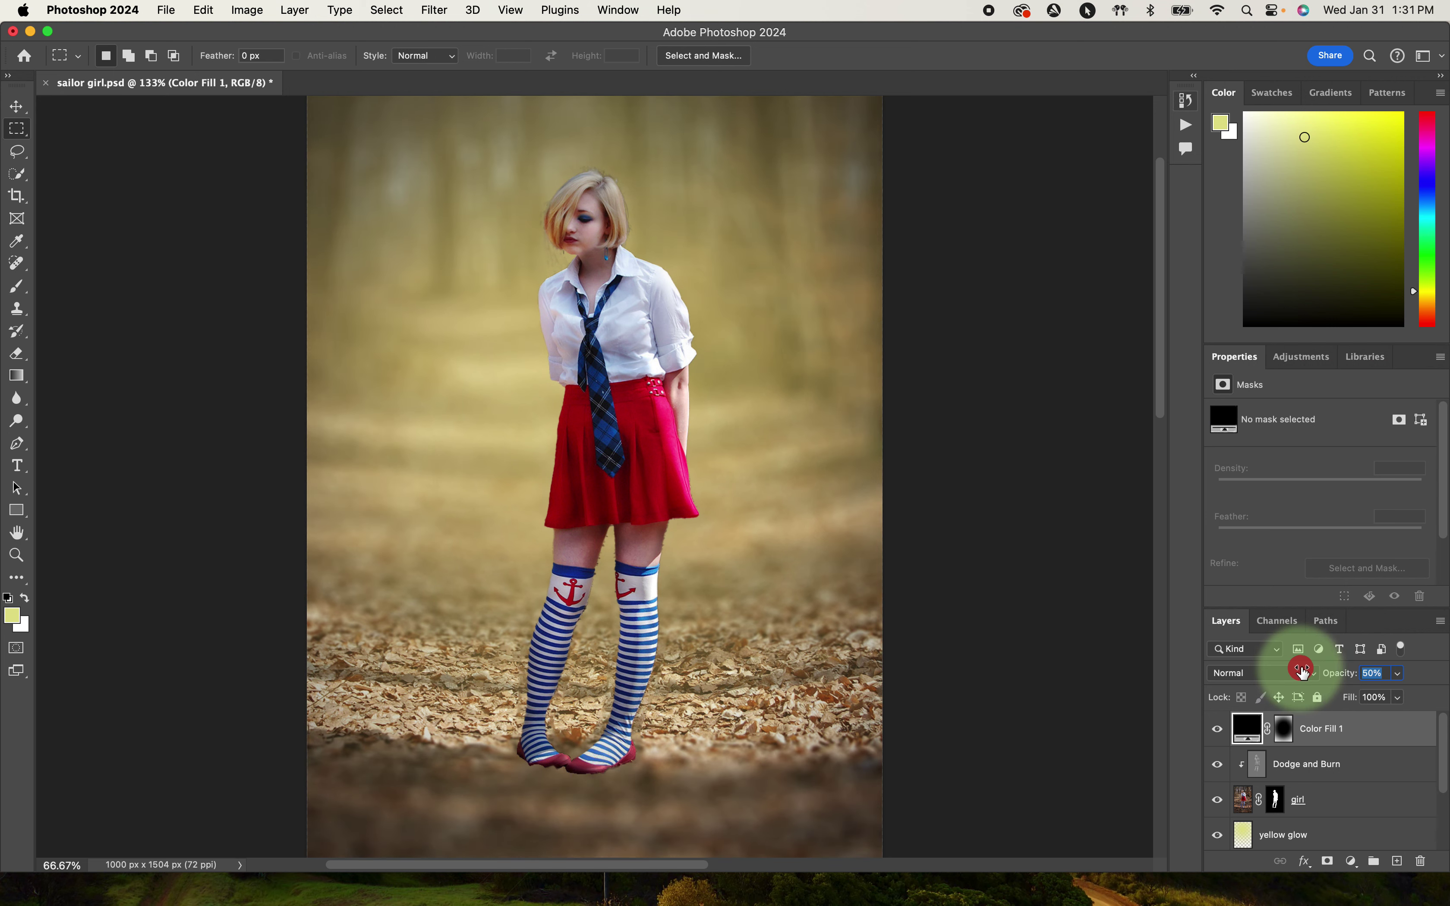
{"action": "key", "text": "super+minus"}
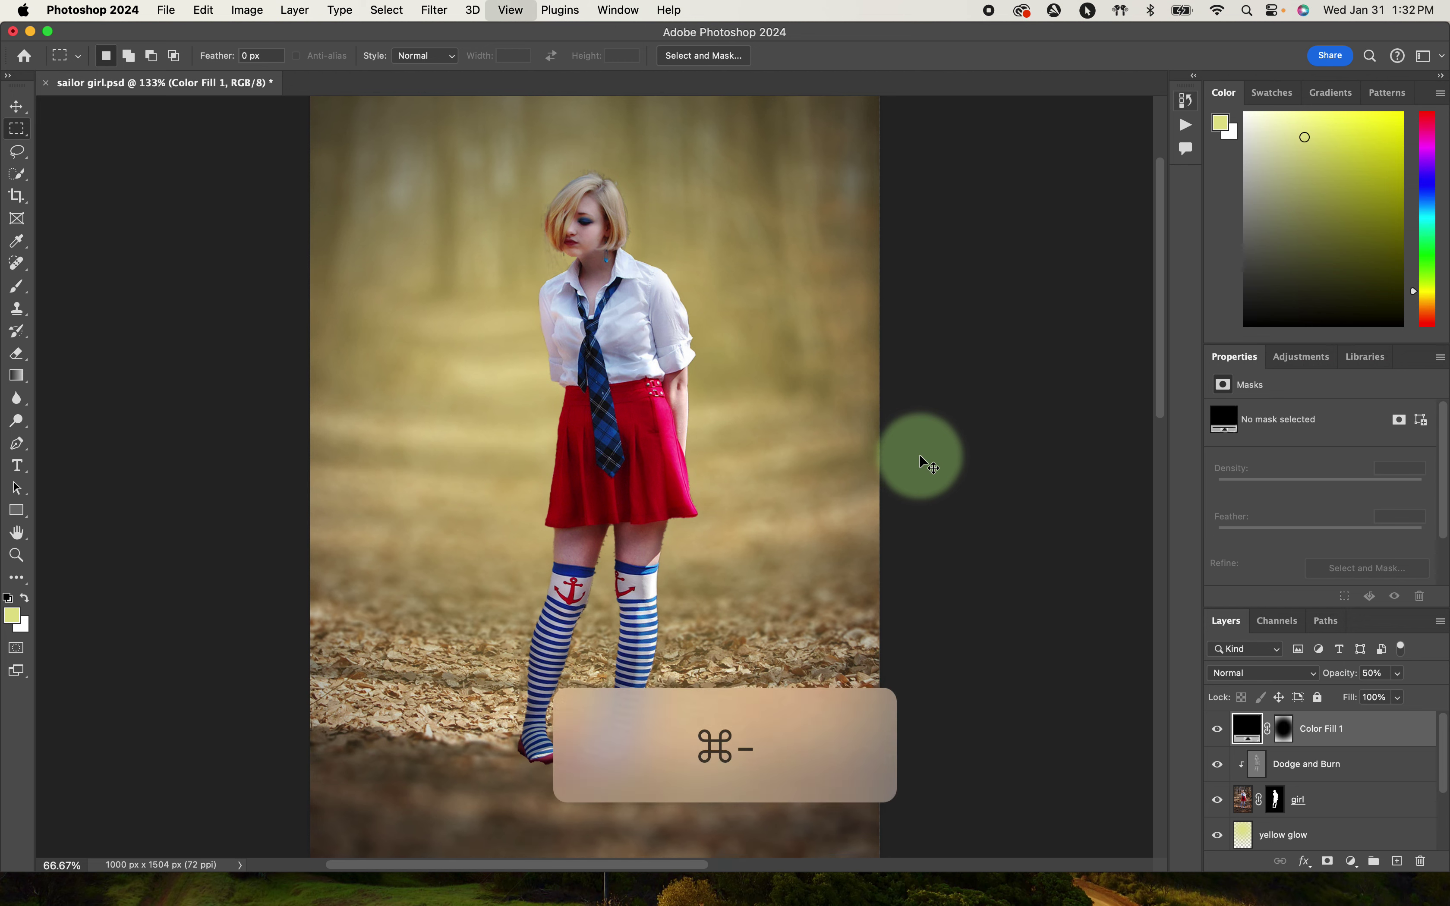
{"action": "key", "text": "super+minus"}
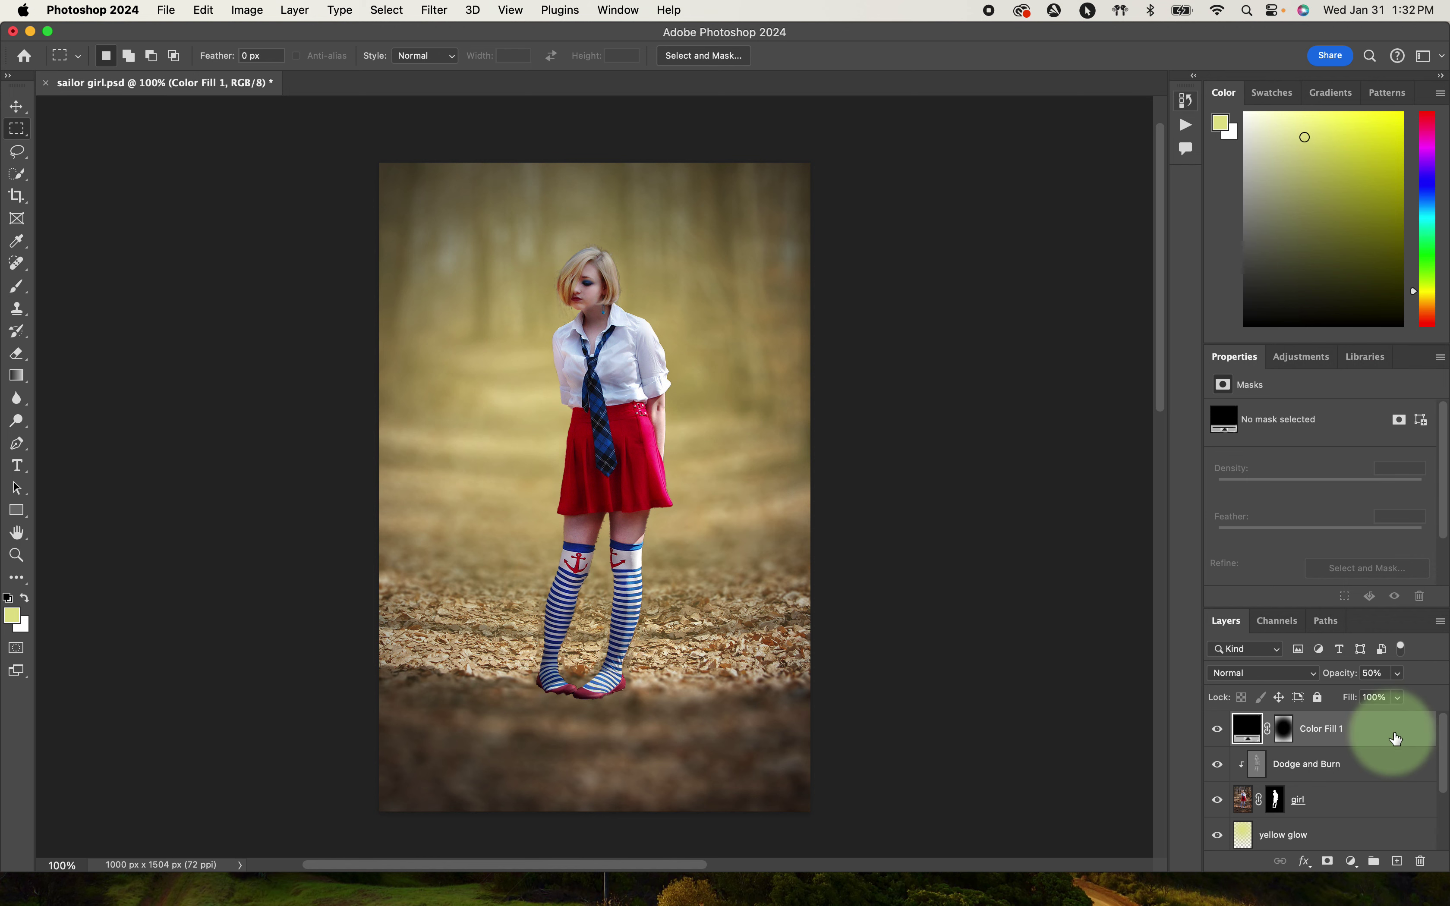
Add a new empty layer above Color Fill 1 and look through the layer stack.
{"action": "left_click", "coordinate": [1398, 861]}
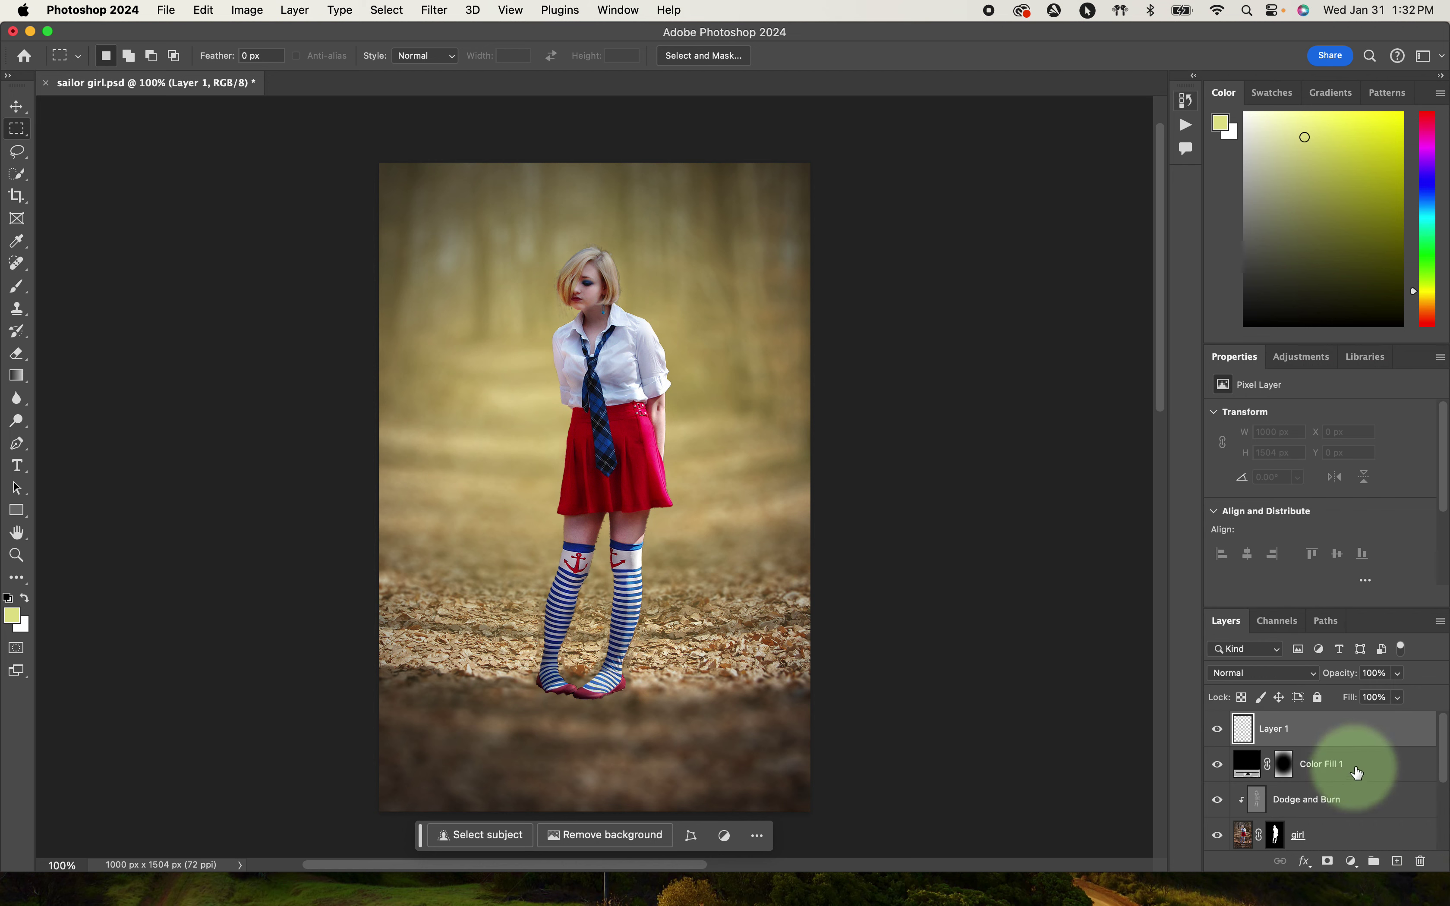
{"action": "scroll", "coordinate": [1355, 774], "scroll_direction": "down", "scroll_amount": 2}
{"action": "scroll", "coordinate": [1357, 773], "scroll_direction": "down", "scroll_amount": 2}
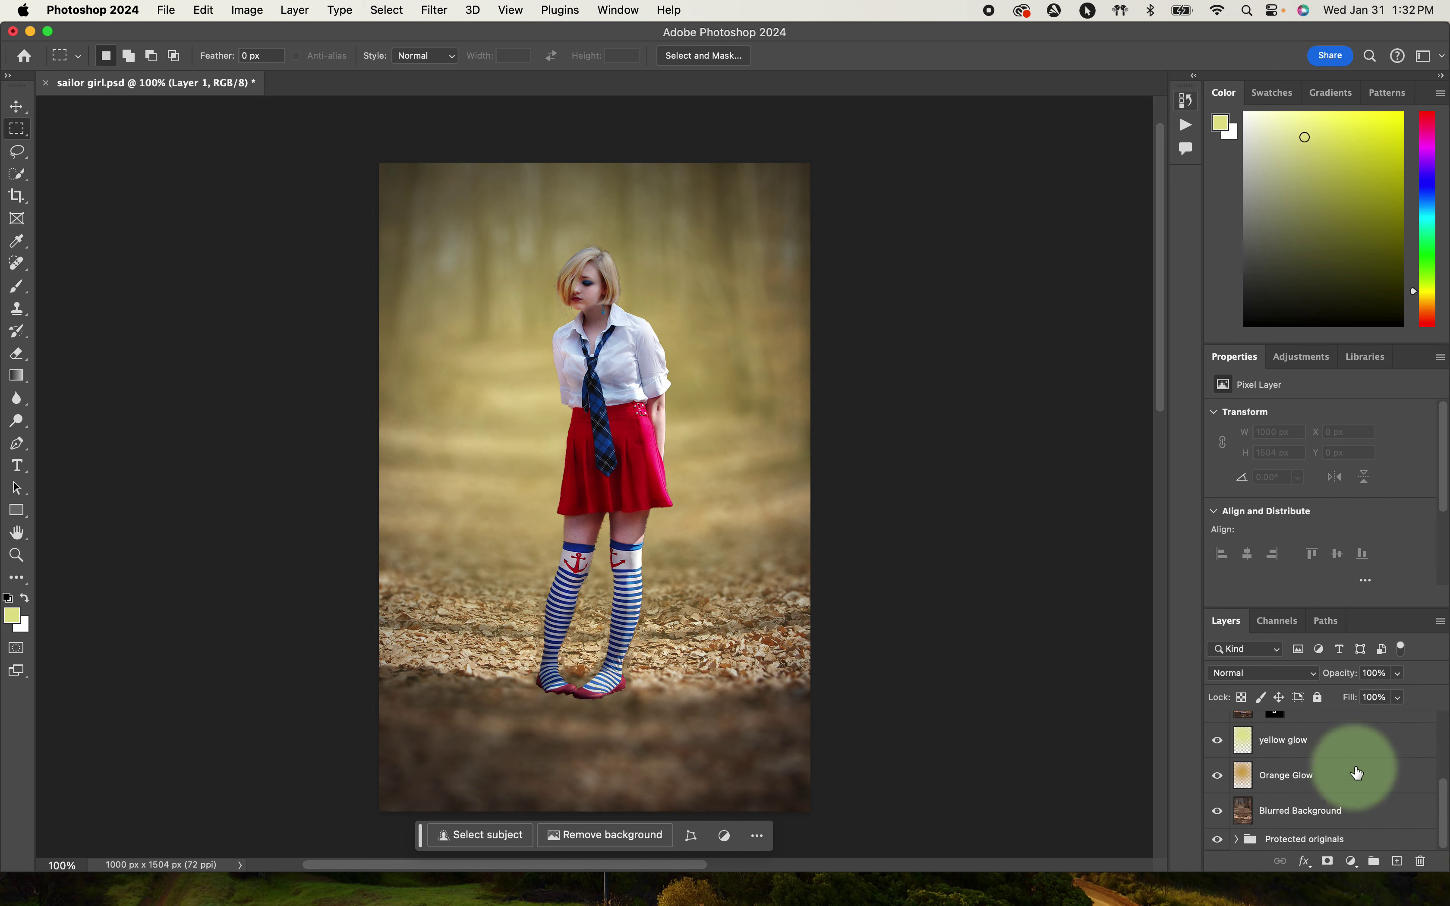
{"action": "scroll", "coordinate": [1360, 776], "scroll_direction": "up", "scroll_amount": 2}
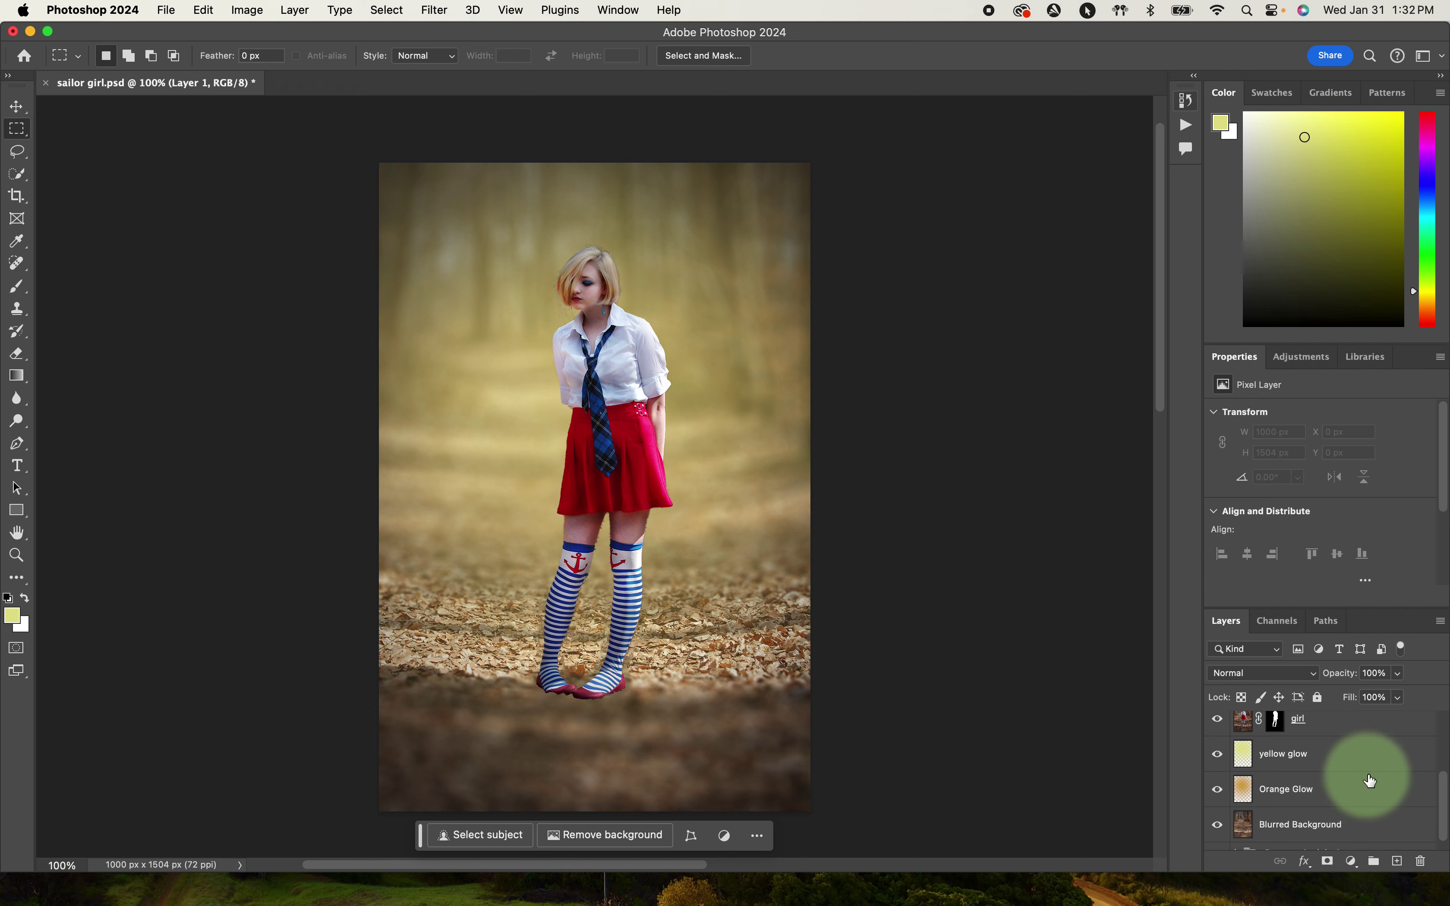
{"action": "scroll", "coordinate": [1370, 780], "scroll_direction": "up", "scroll_amount": 2}
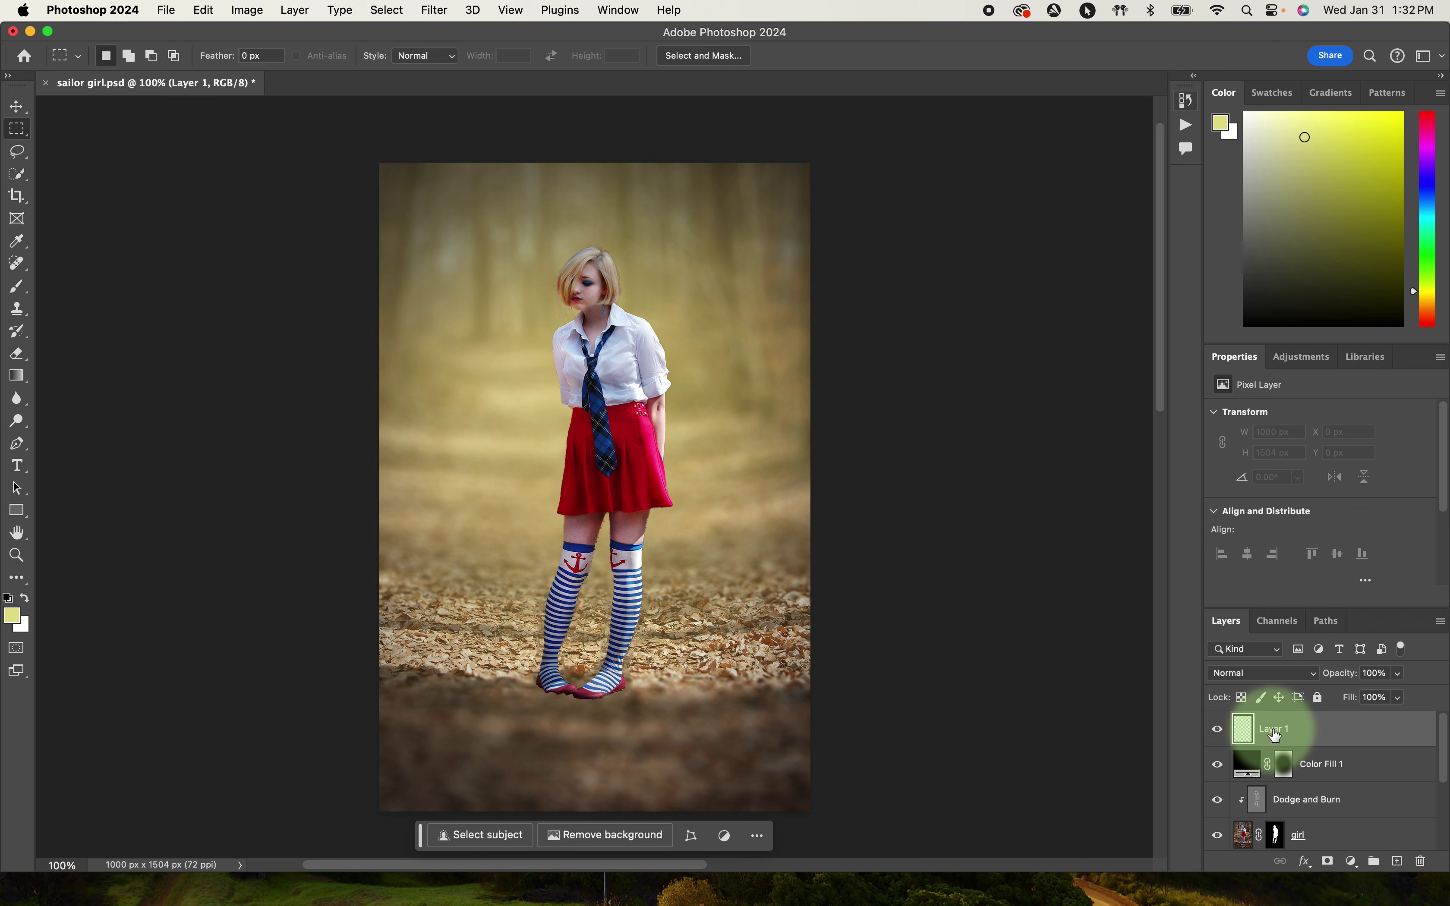
Rename the Color Fill 1 layer as Vignette.
{"action": "double_click", "coordinate": [1323, 765]}
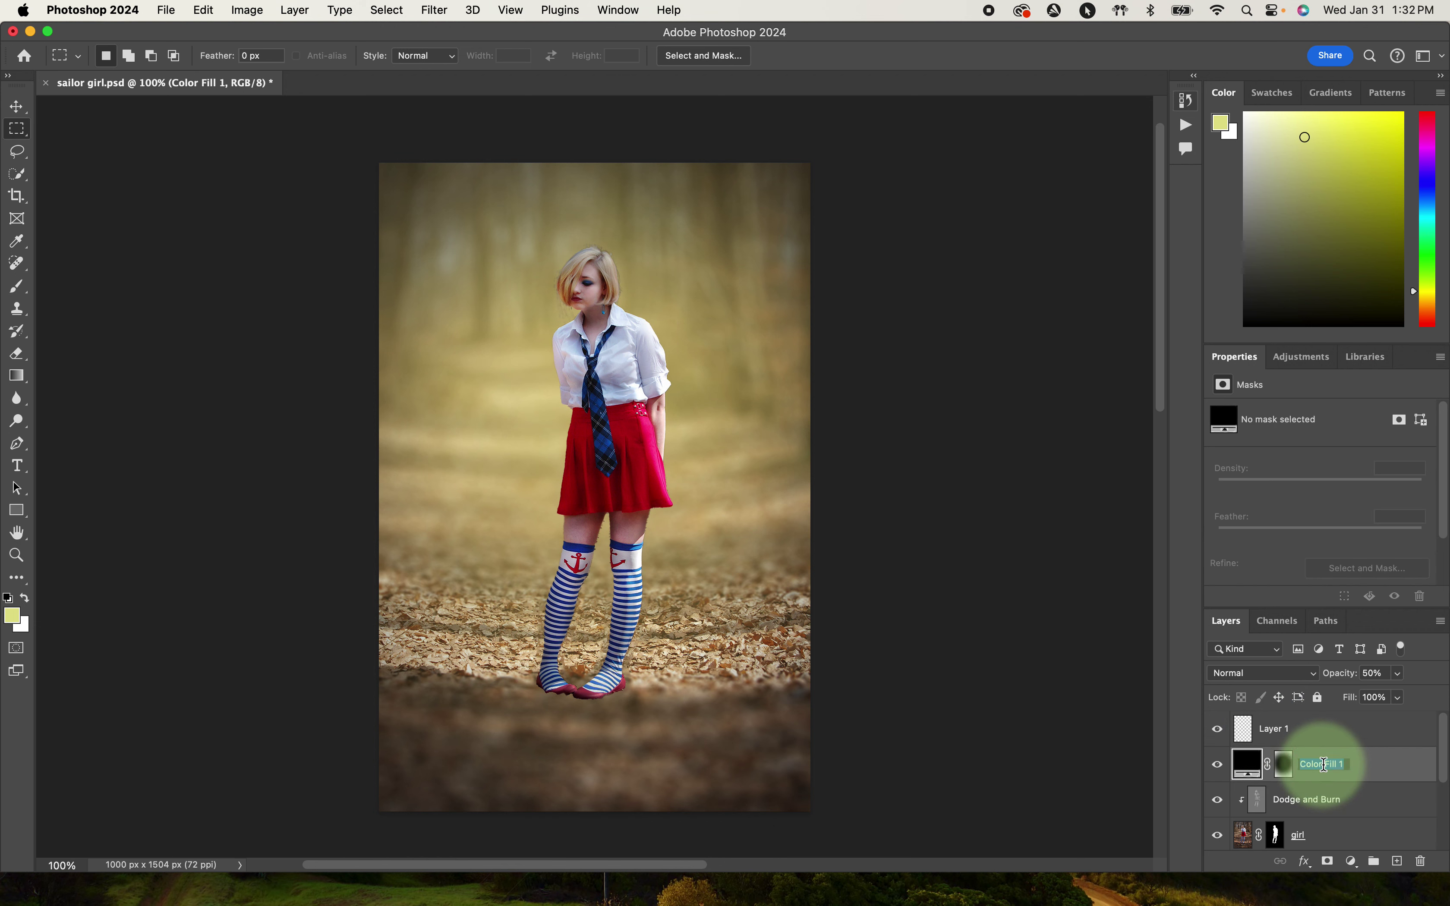
{"action": "type", "text": "Vigne"}
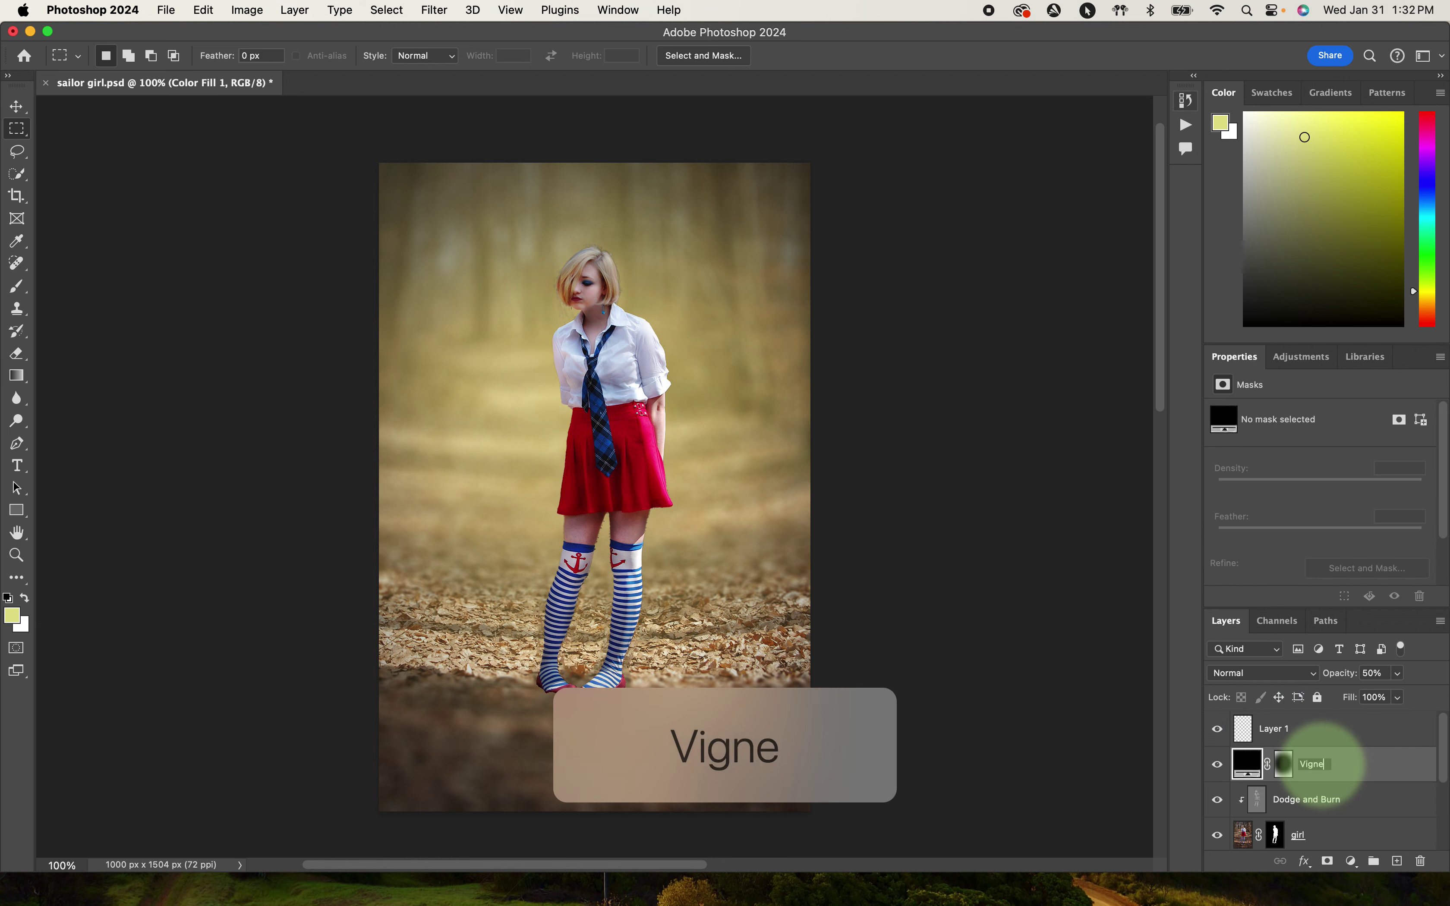
{"action": "type", "text": "tte"}
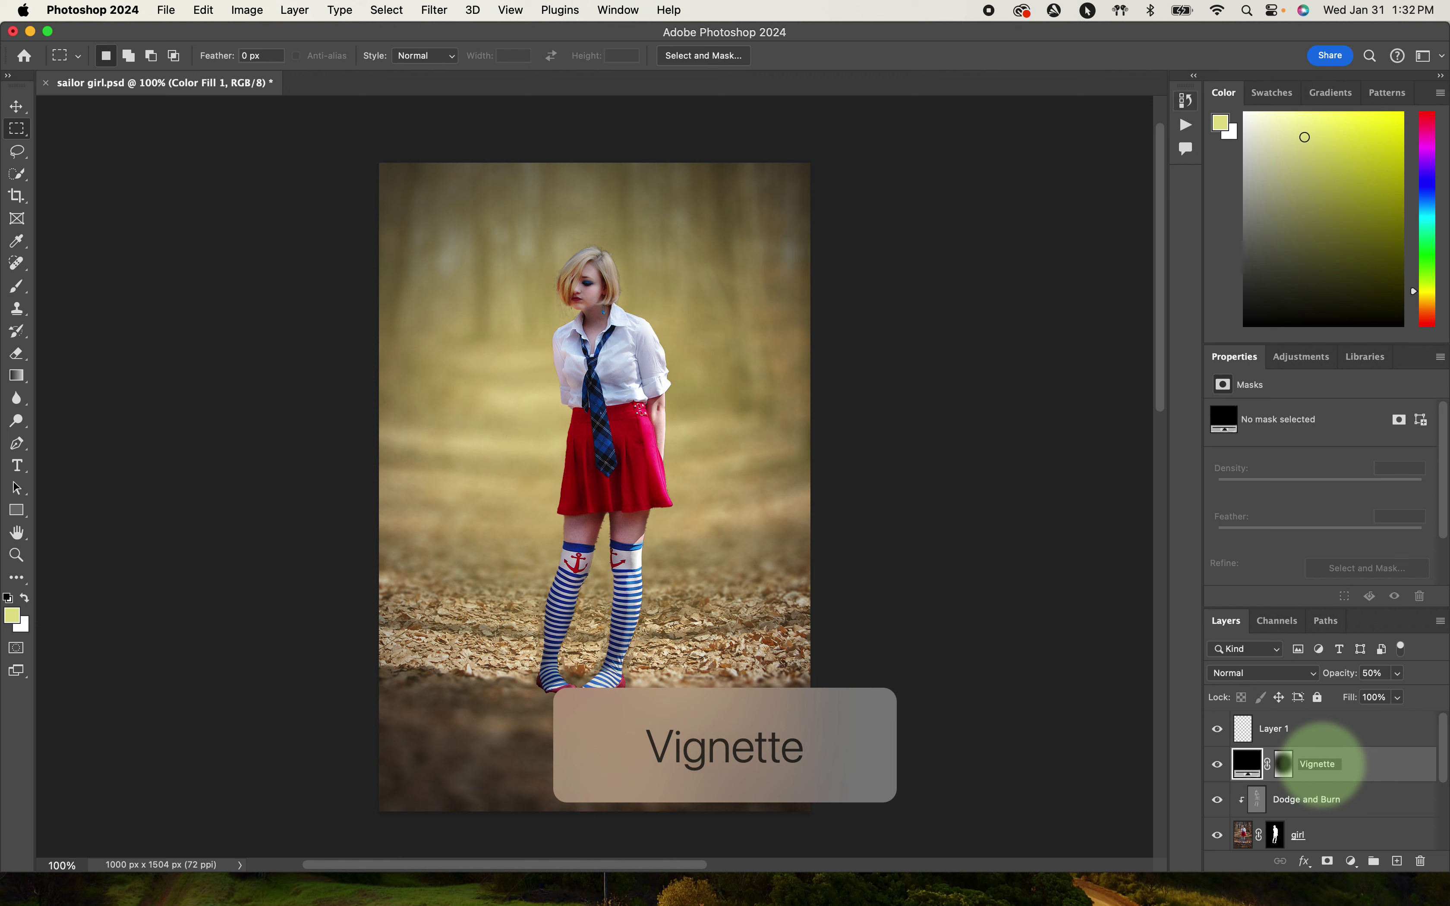
{"action": "key", "text": "Return"}
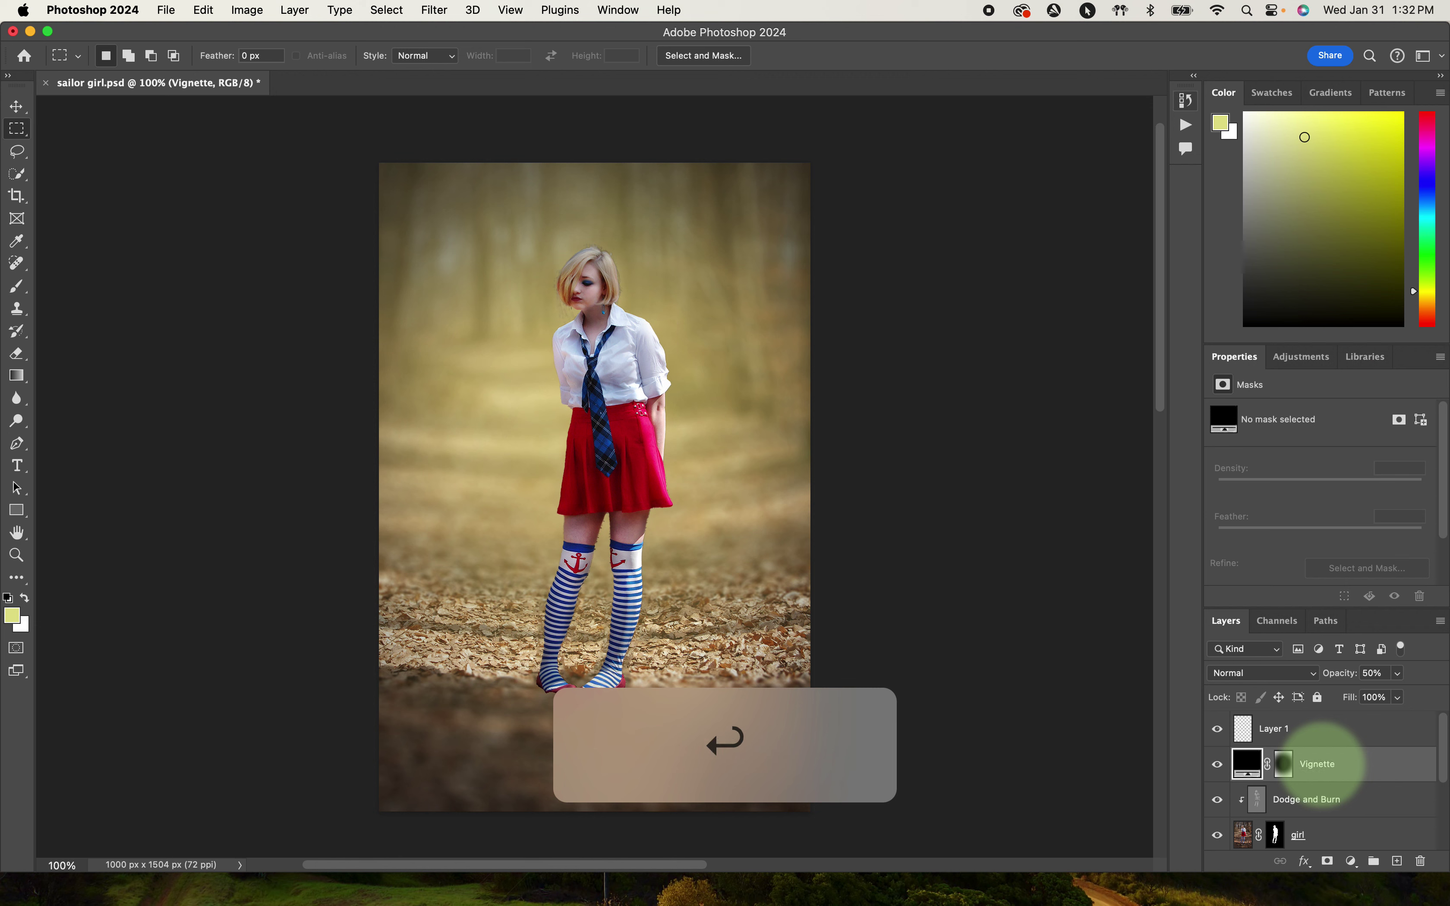
Rename the empty Layer 1 above Vignette as Blue Glow1.
{"action": "double_click", "coordinate": [1272, 730]}
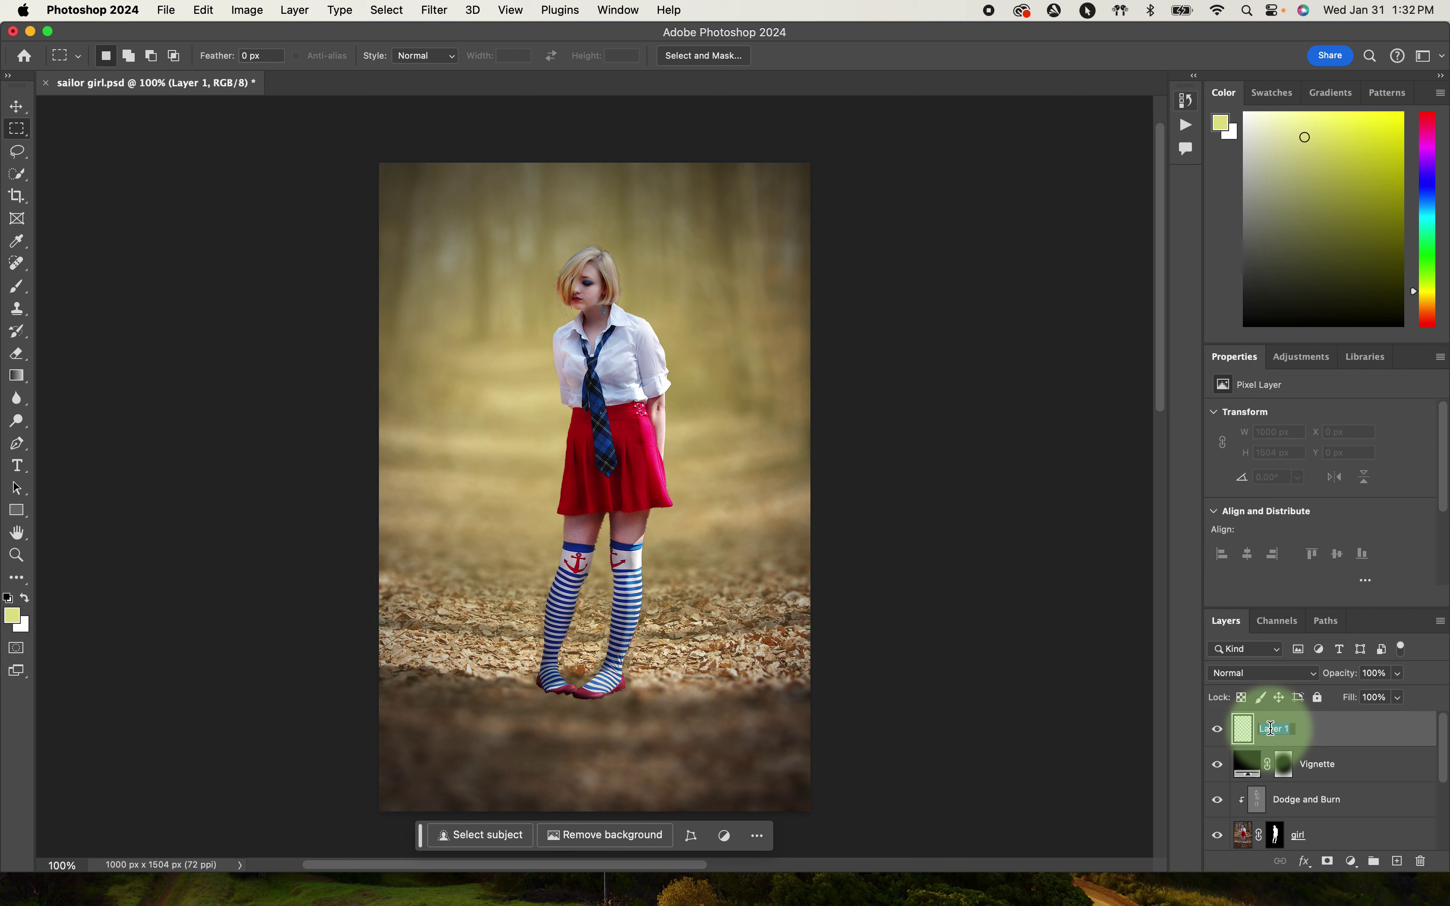
{"action": "key", "text": "shift"}
{"action": "type", "text": "Blue Glow1"}
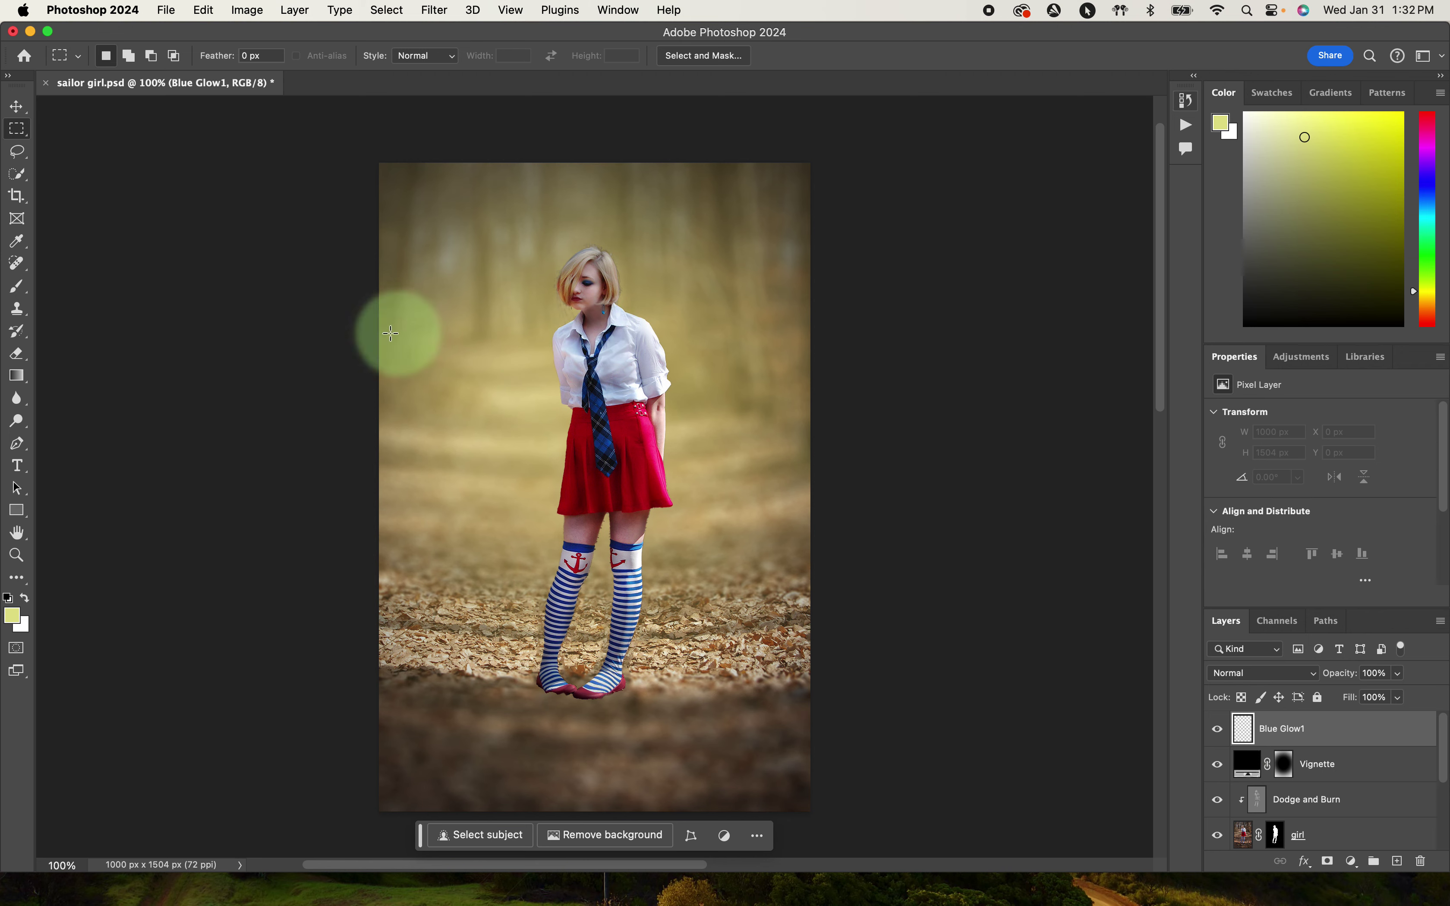
Activate the Brush tool and shift the foreground color's hue to 169° for a light turquoise, 8be1d2.
{"action": "left_click", "coordinate": [17, 286]}
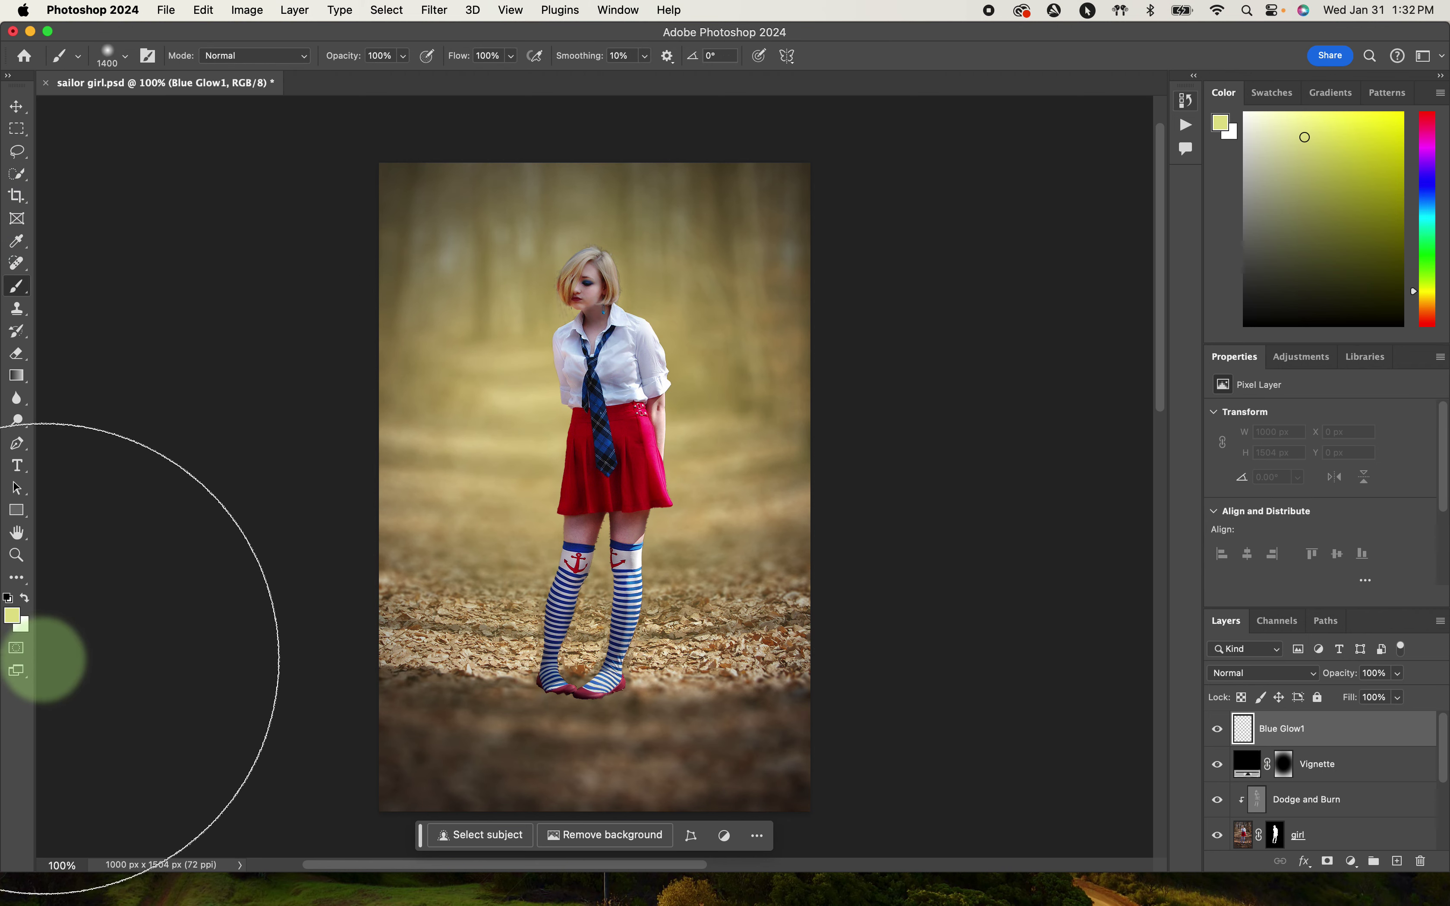
{"action": "left_click", "coordinate": [13, 618]}
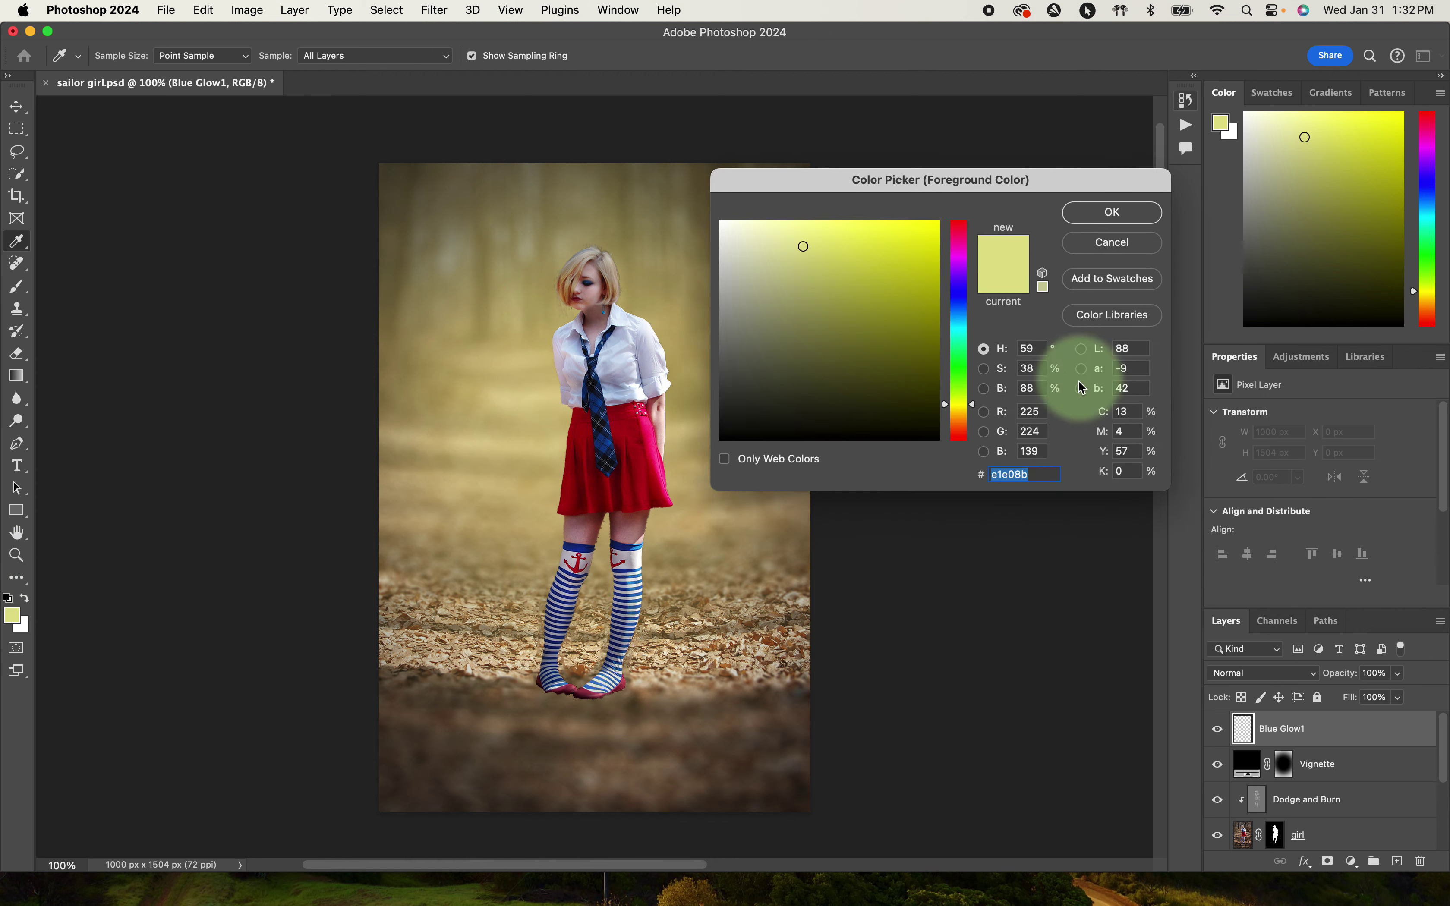
{"action": "left_click_drag", "start_coordinate": [971, 396], "coordinate": [980, 353]}
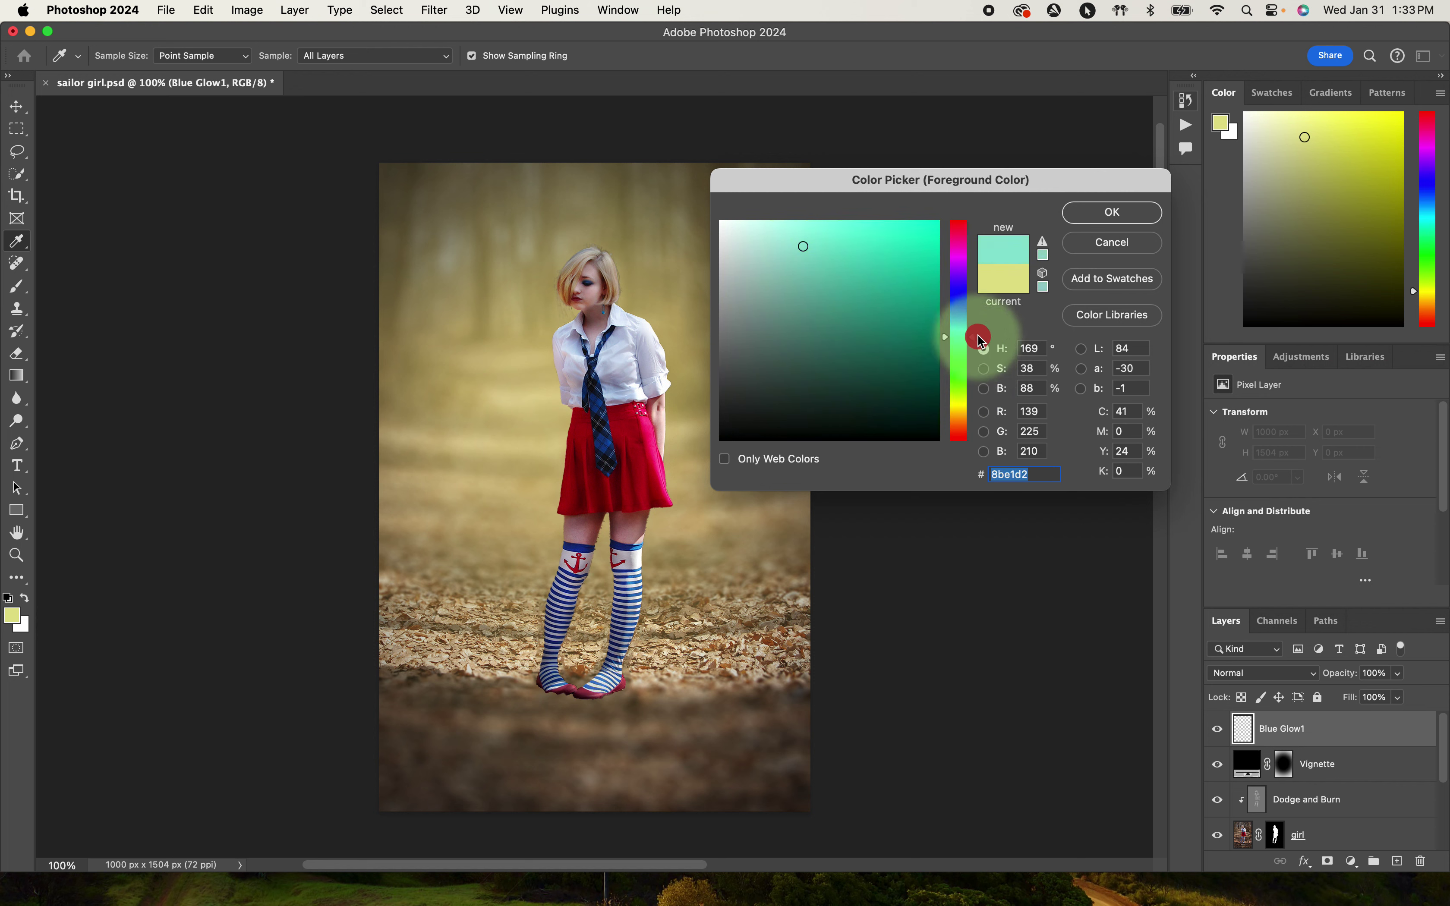
{"action": "left_click_drag", "start_coordinate": [979, 341], "coordinate": [980, 334]}
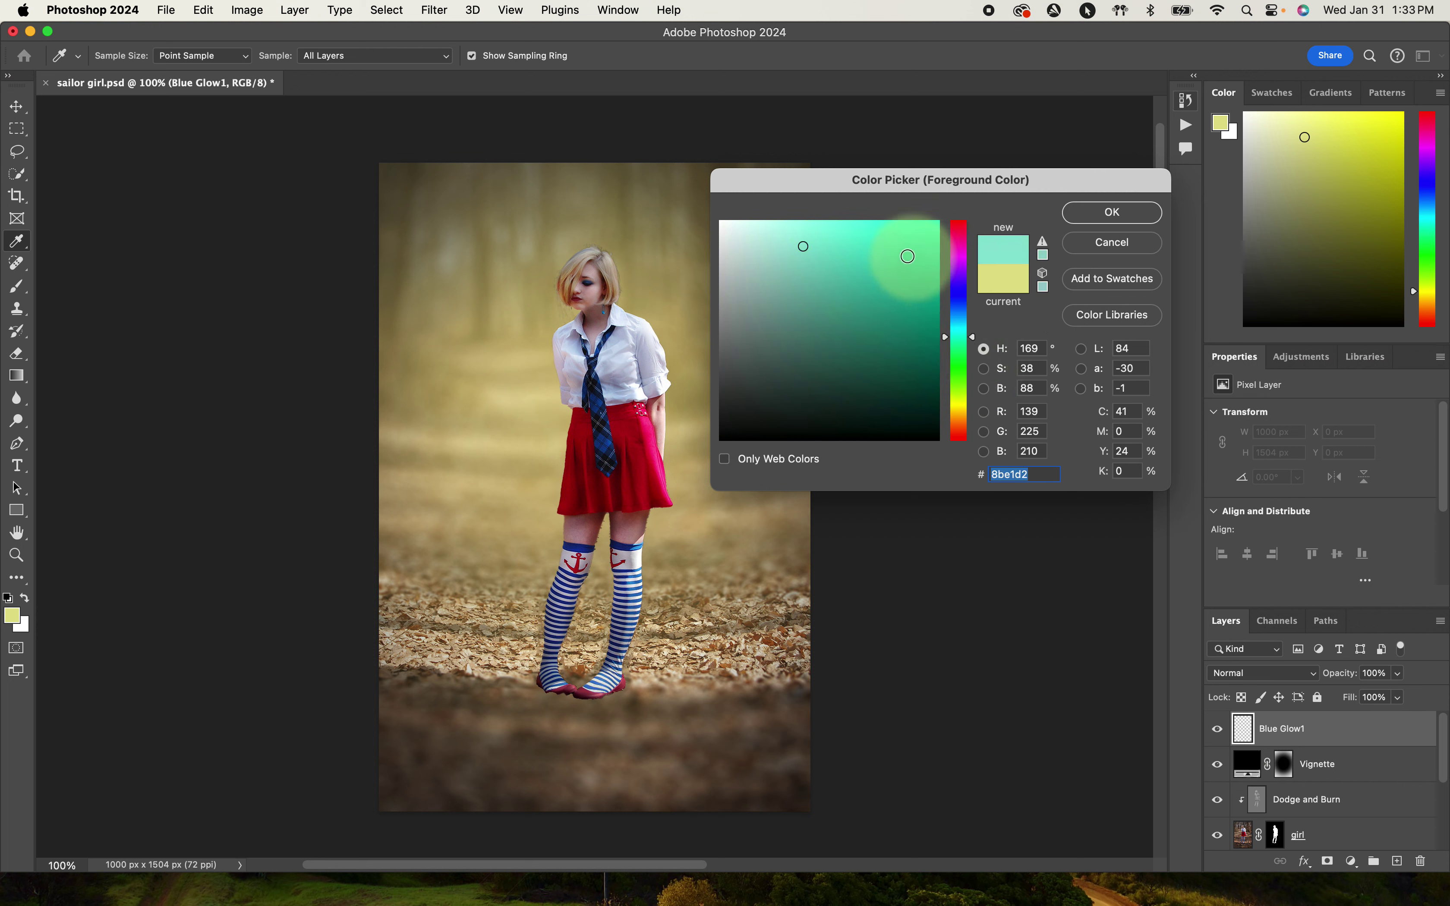